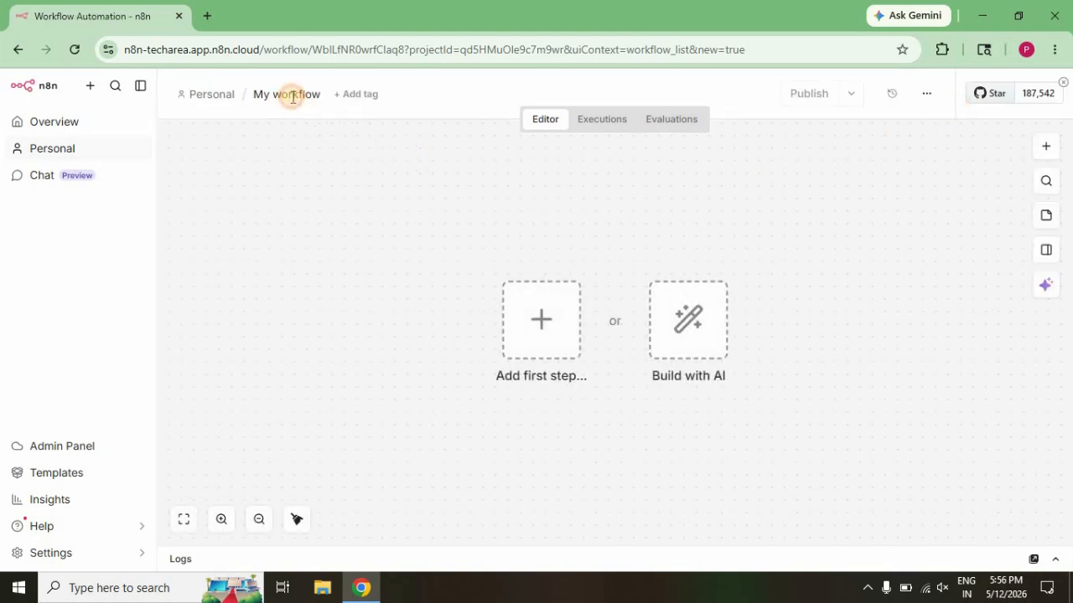
Step: Rename the workflow as "Wordpress auto blog posting"
left_click(293, 96)
type("W")
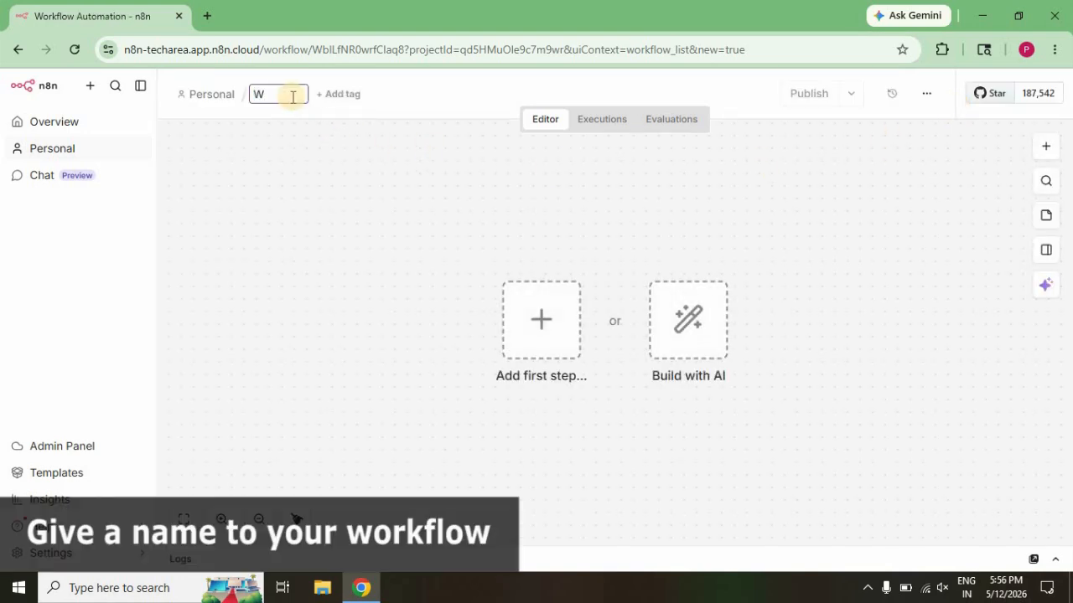
type("ordpress ")
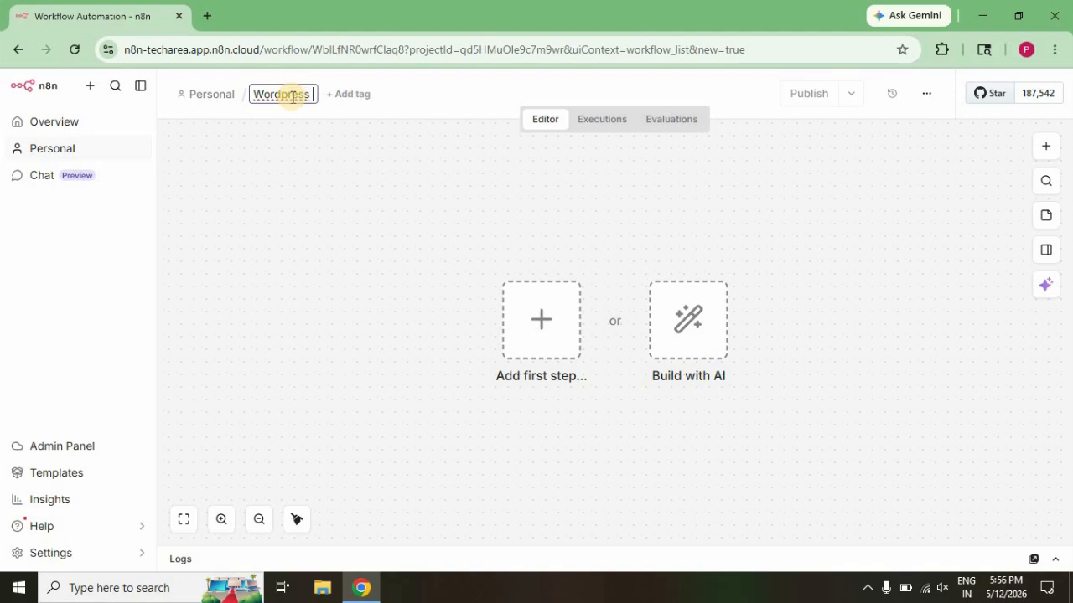
type("auto ")
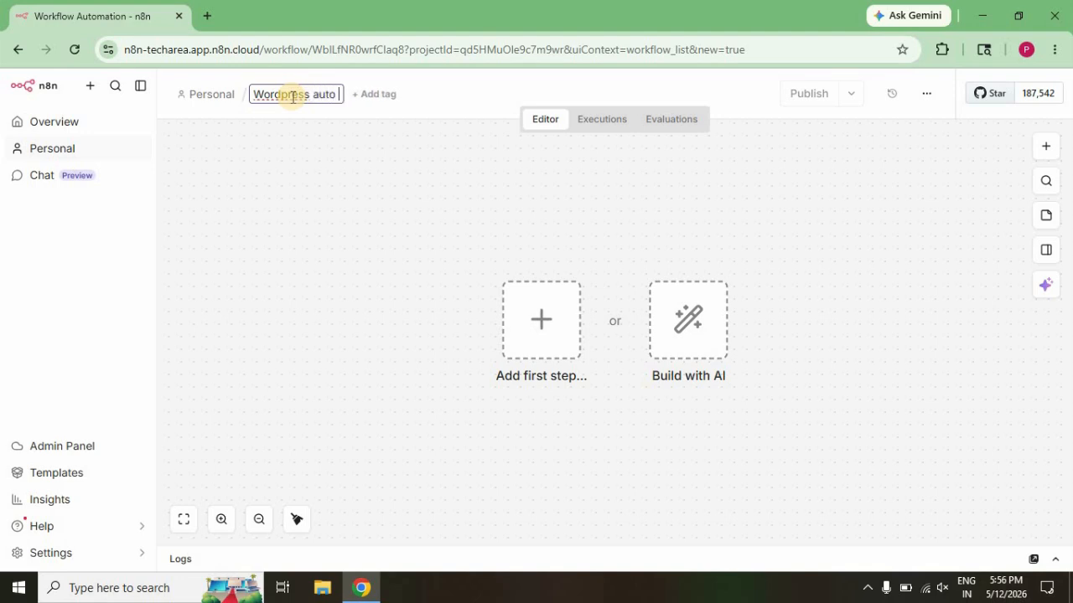
type("blog p")
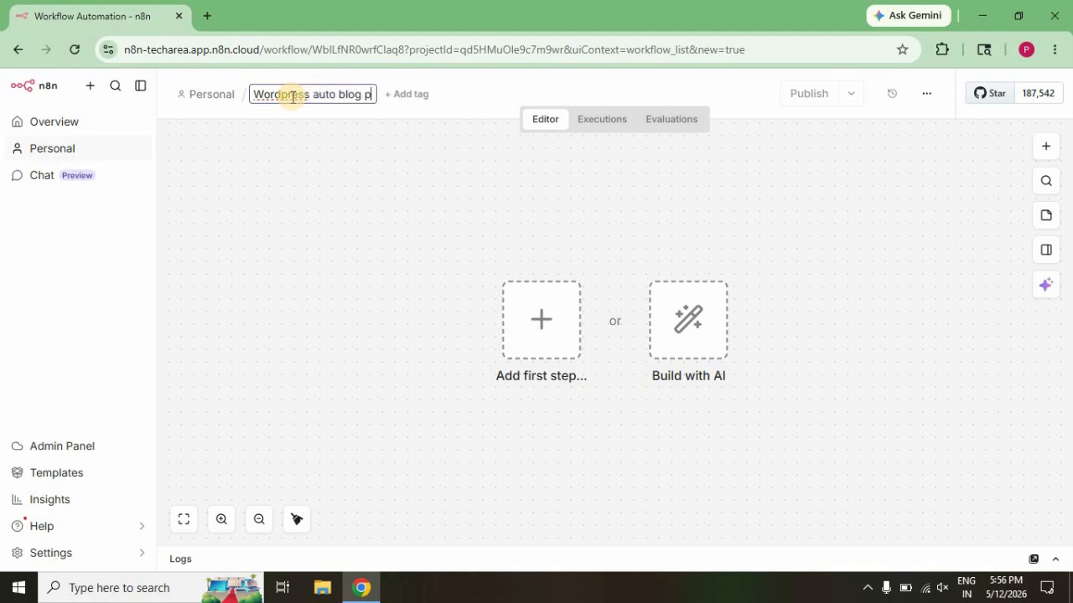
type("osting")
key("Return")
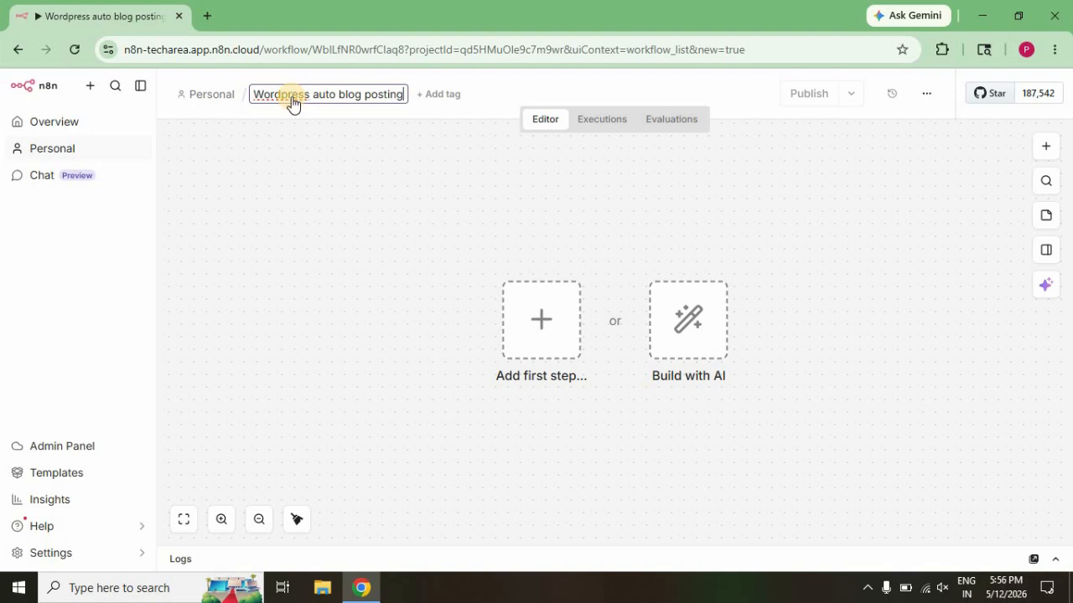
Step: Add a manual trigger as the workflow's first step and connect an Edit Fields (Set) node after it
left_click(540, 327)
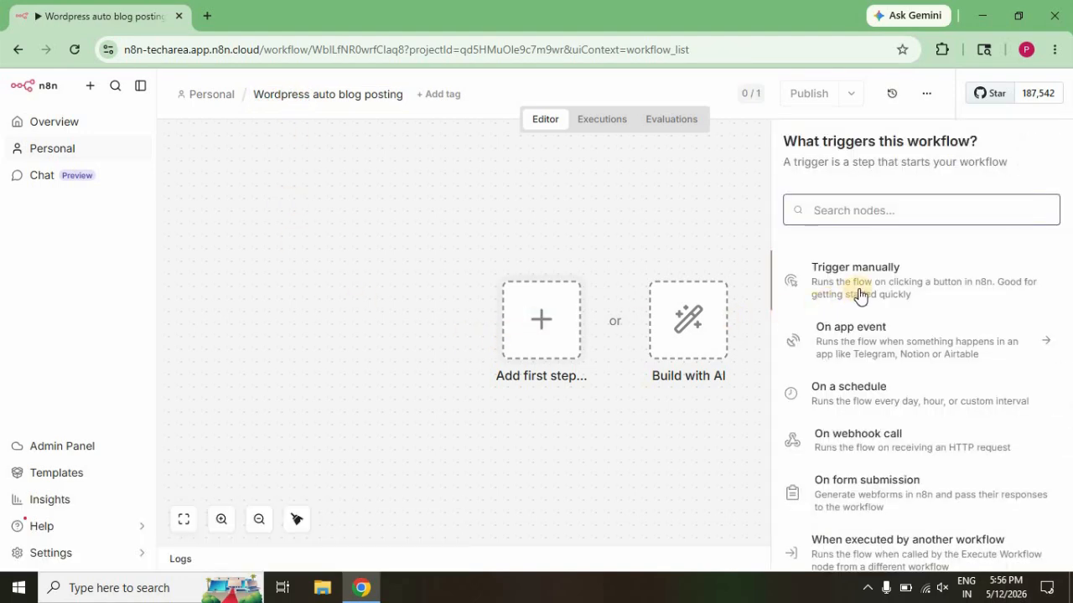
left_click(861, 293)
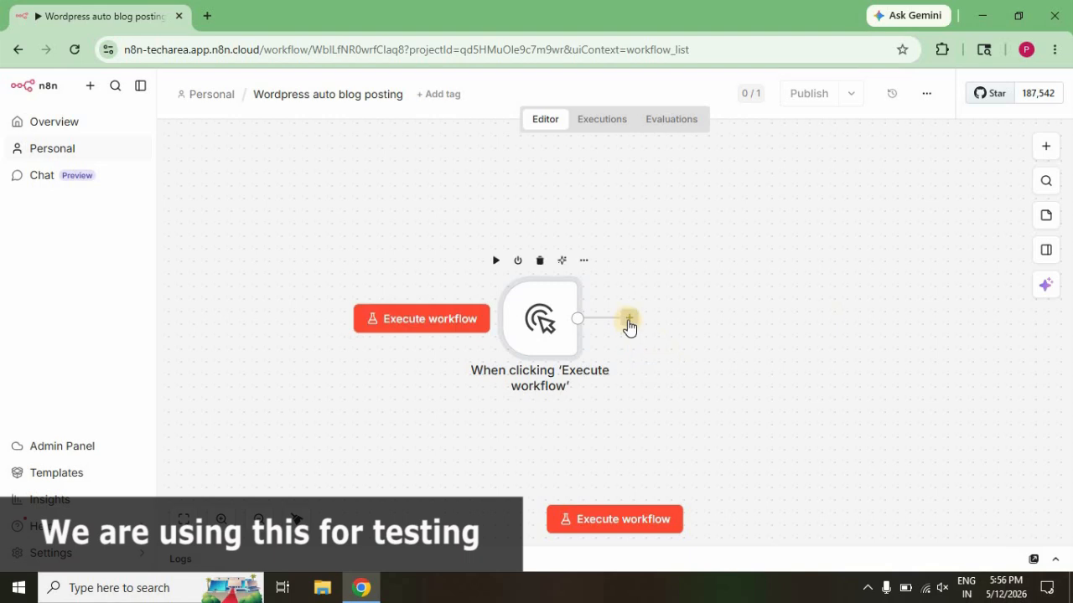
left_click(628, 321)
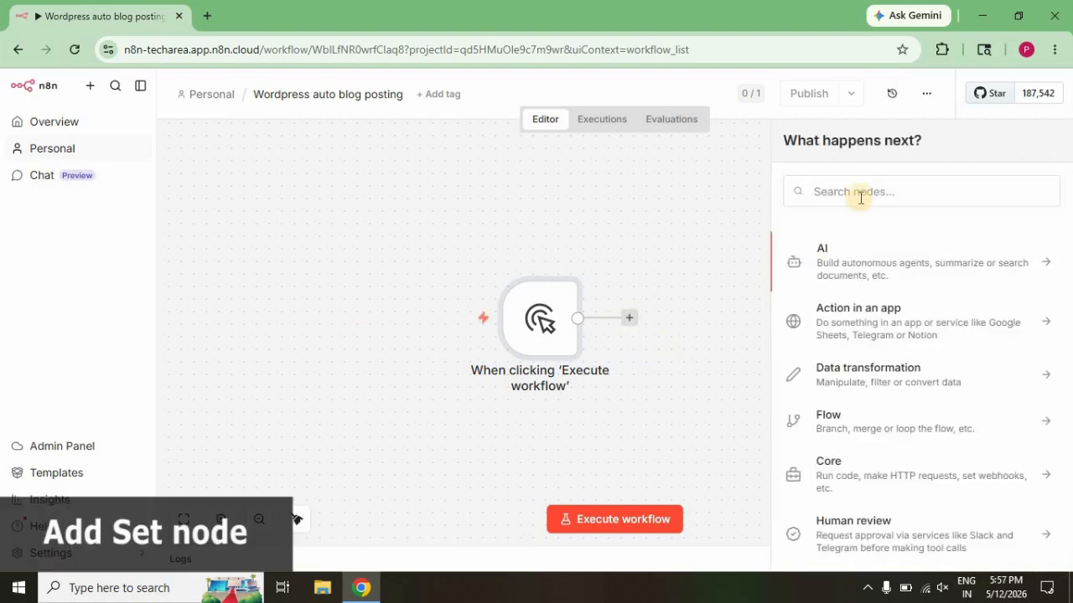
left_click(860, 197)
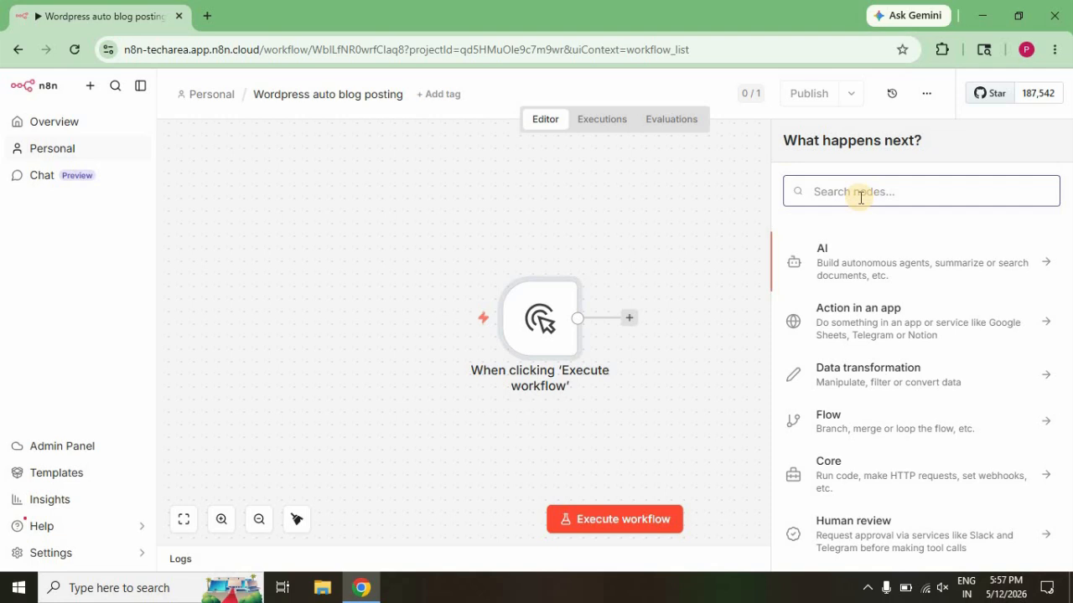
type("set")
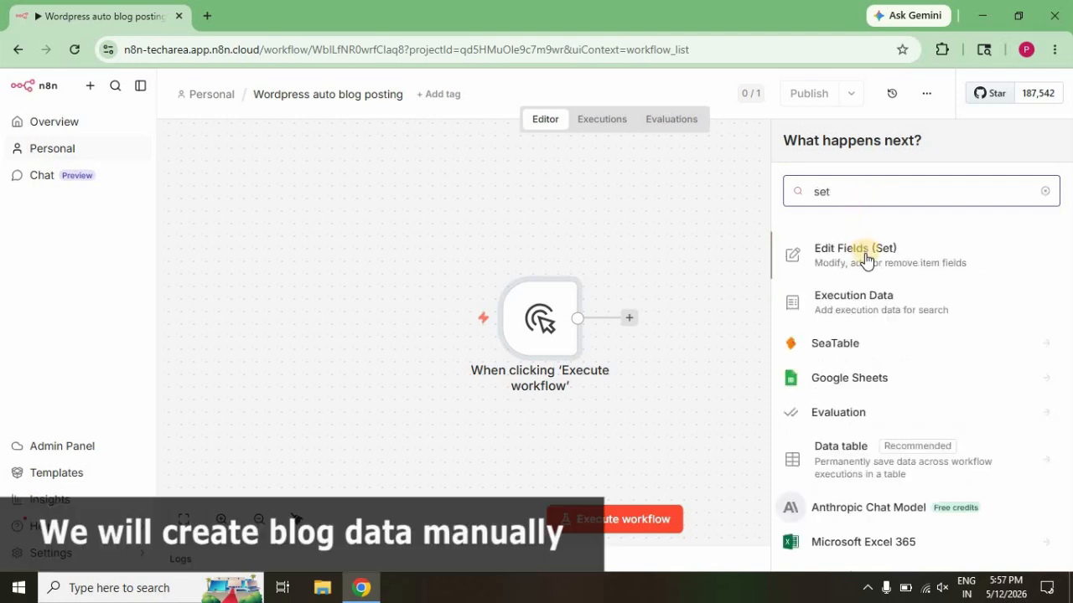
left_click(866, 257)
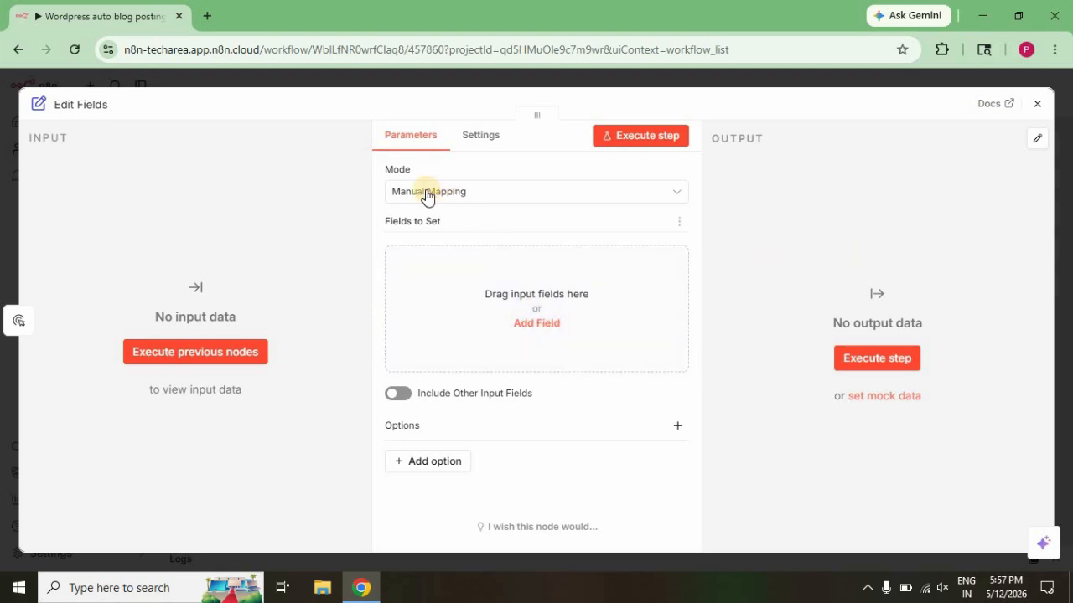
Step: With the mode set to Manual Mapping, add a string field named "title" with the value "My blog post title"
left_click(637, 194)
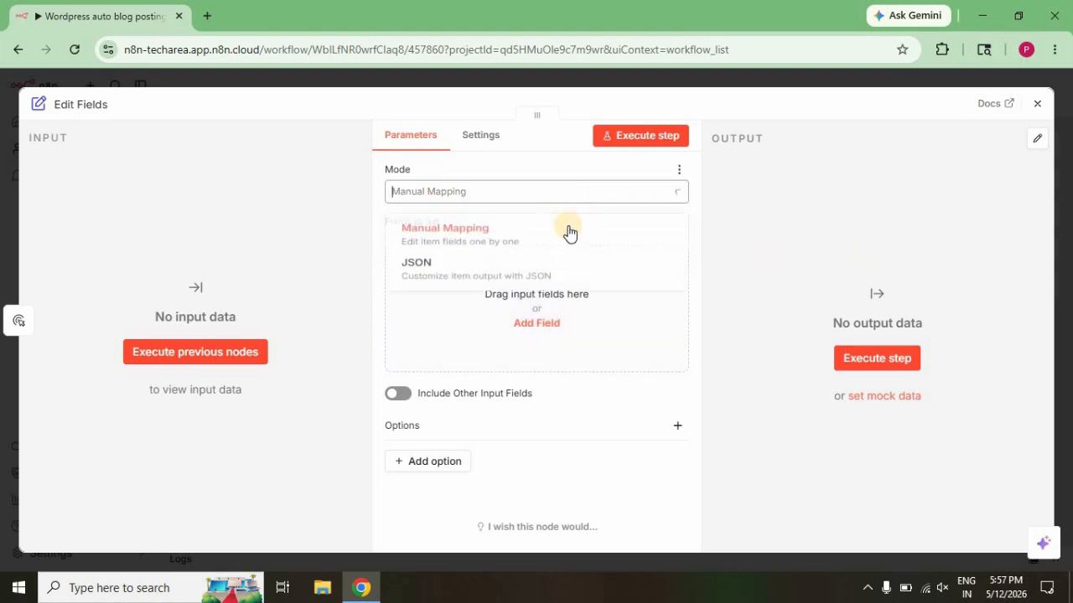
left_click(467, 239)
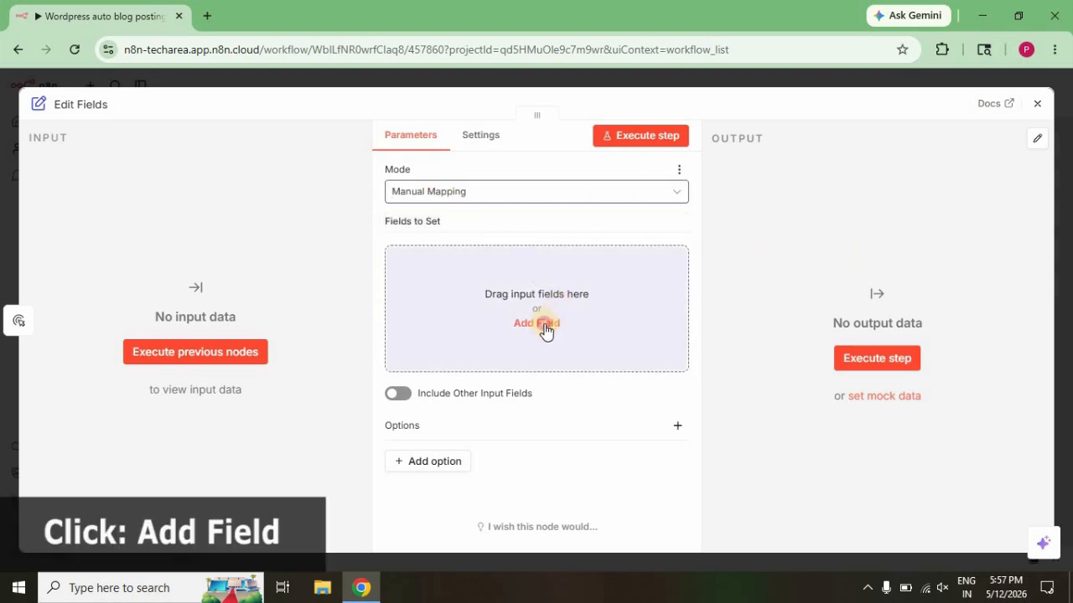
left_click(543, 324)
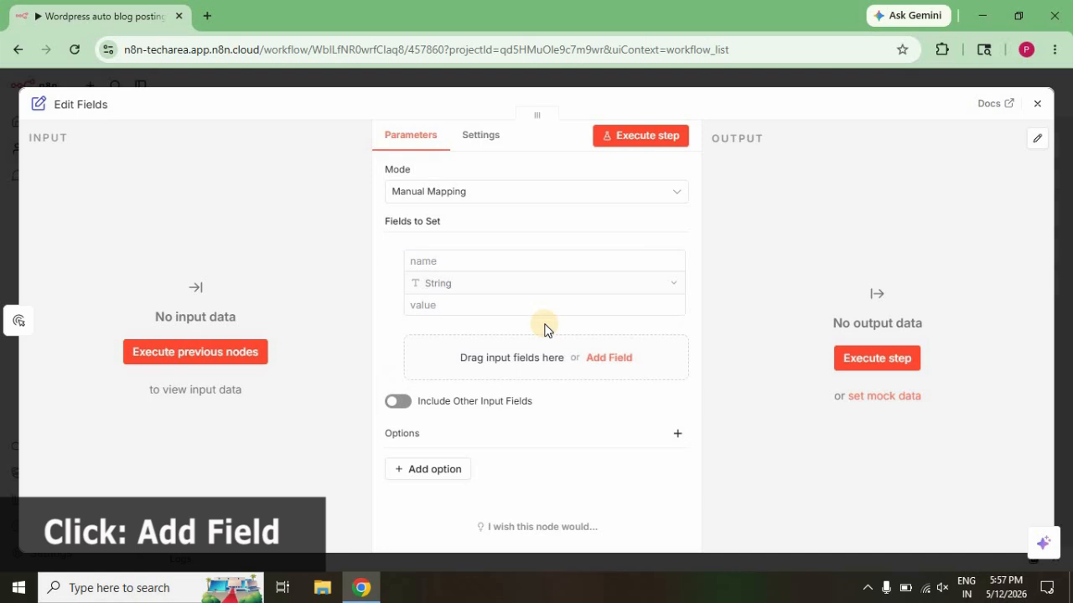
left_click(460, 261)
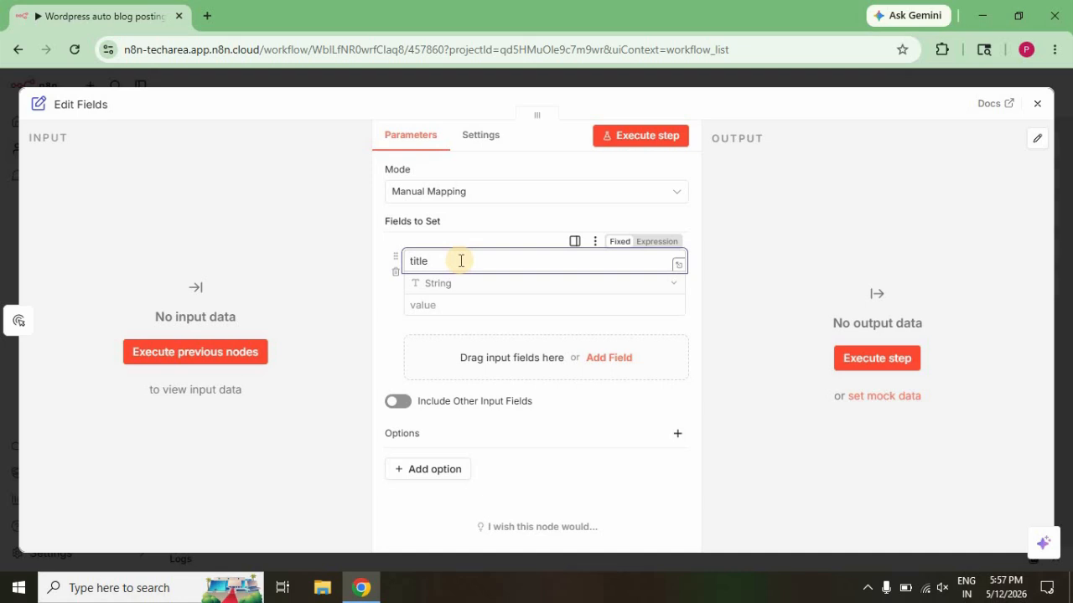
type("title")
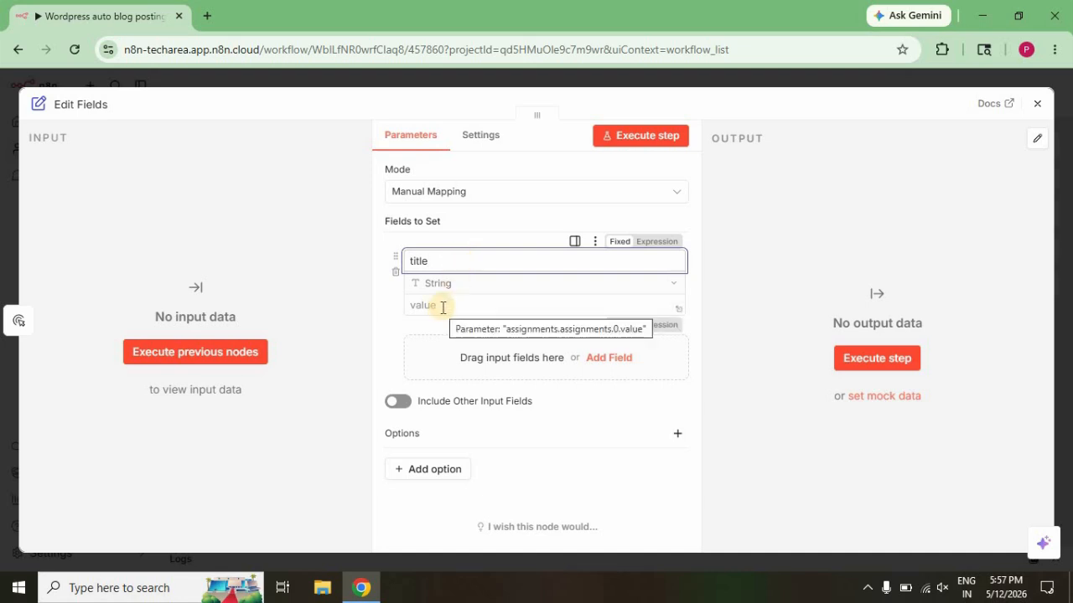
left_click(443, 307)
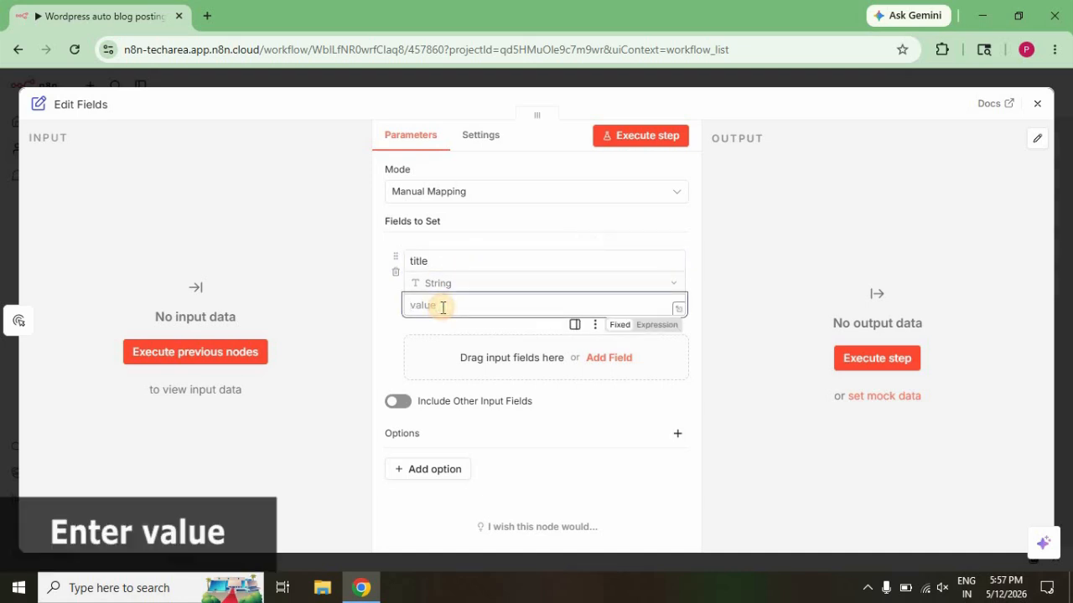
type("My blog post title")
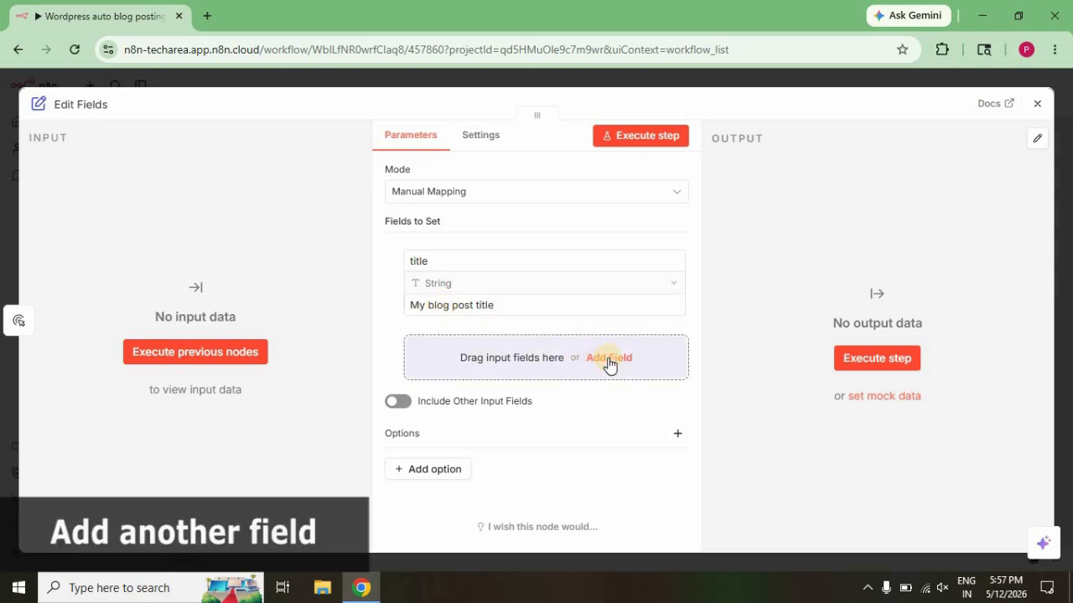
Step: Add a second string field named "content", make its value an expression, and open the expanded expression editor with the Html result preview
left_click(609, 357)
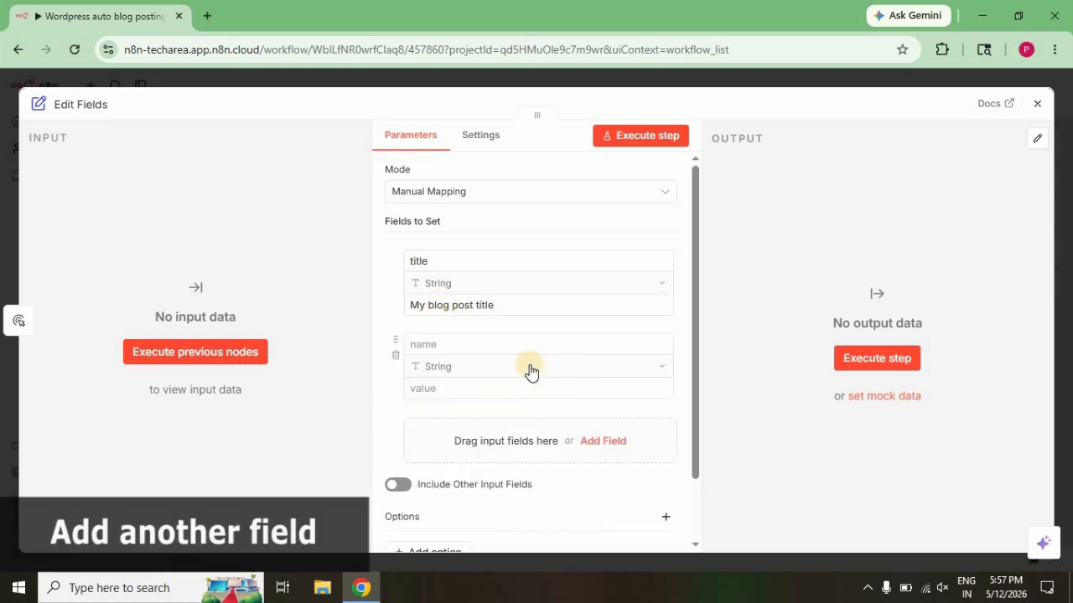
left_click(438, 347)
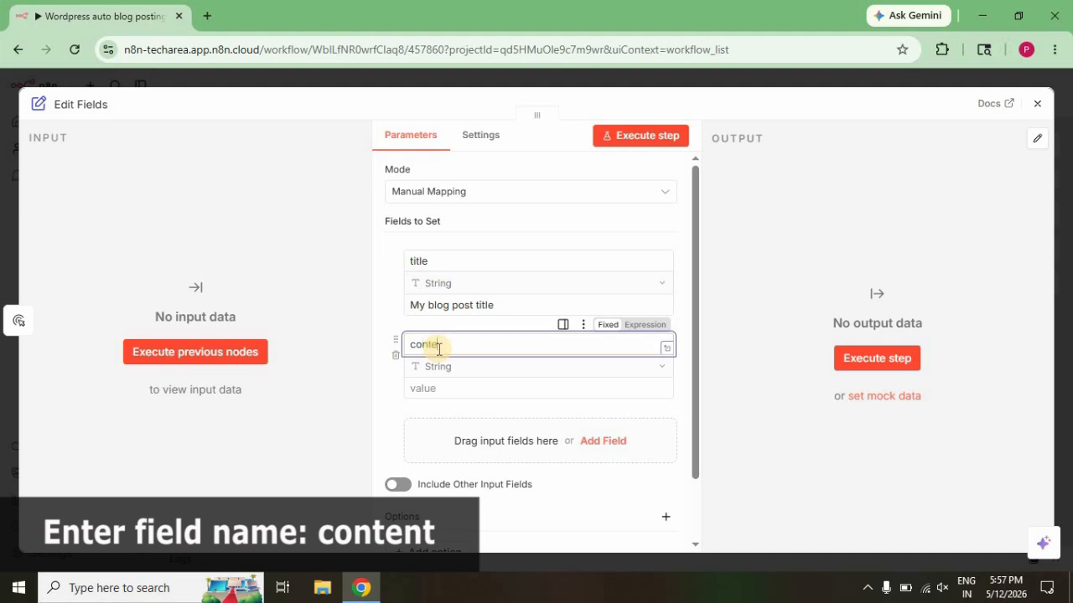
left_click(485, 388)
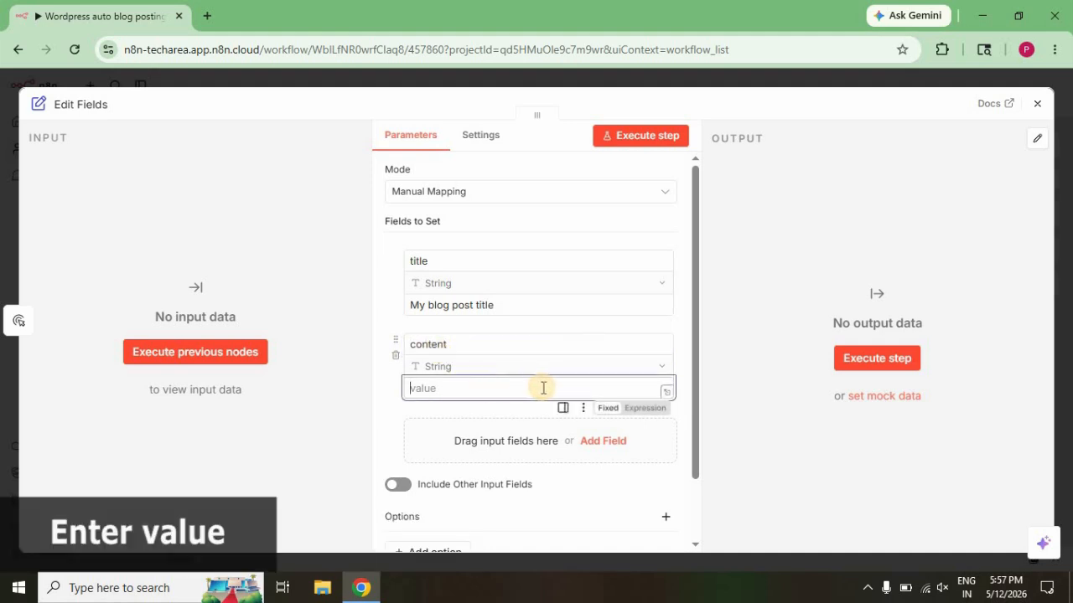
left_click(643, 408)
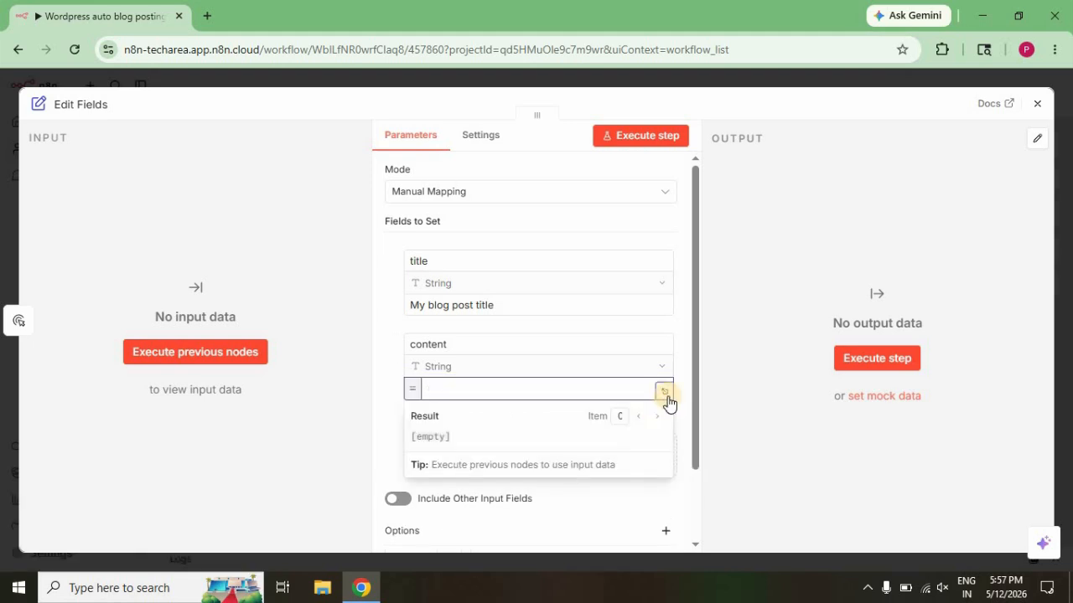
left_click(666, 392)
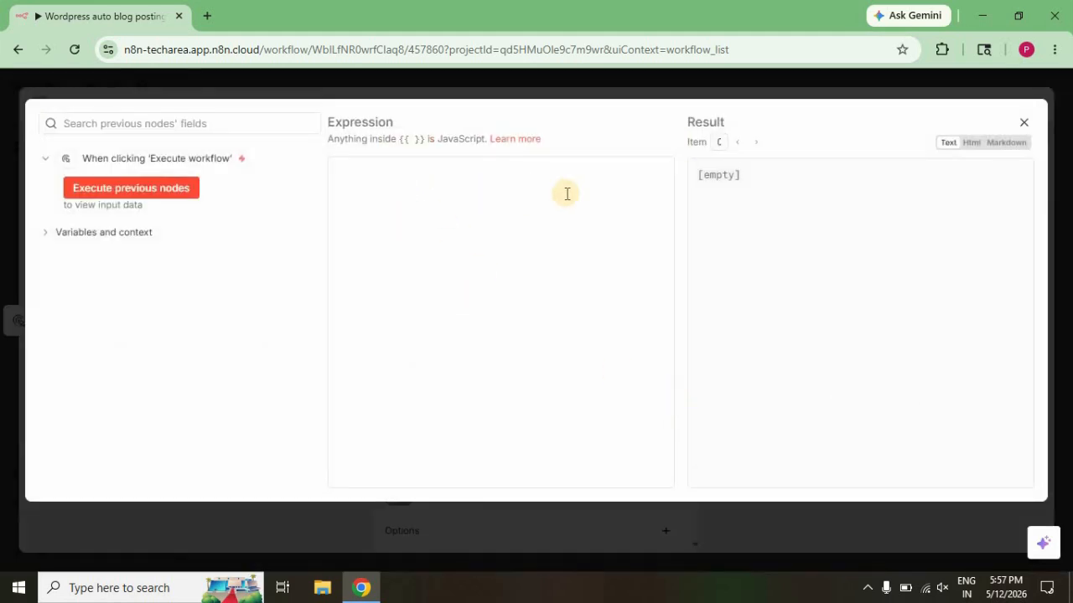
left_click(974, 144)
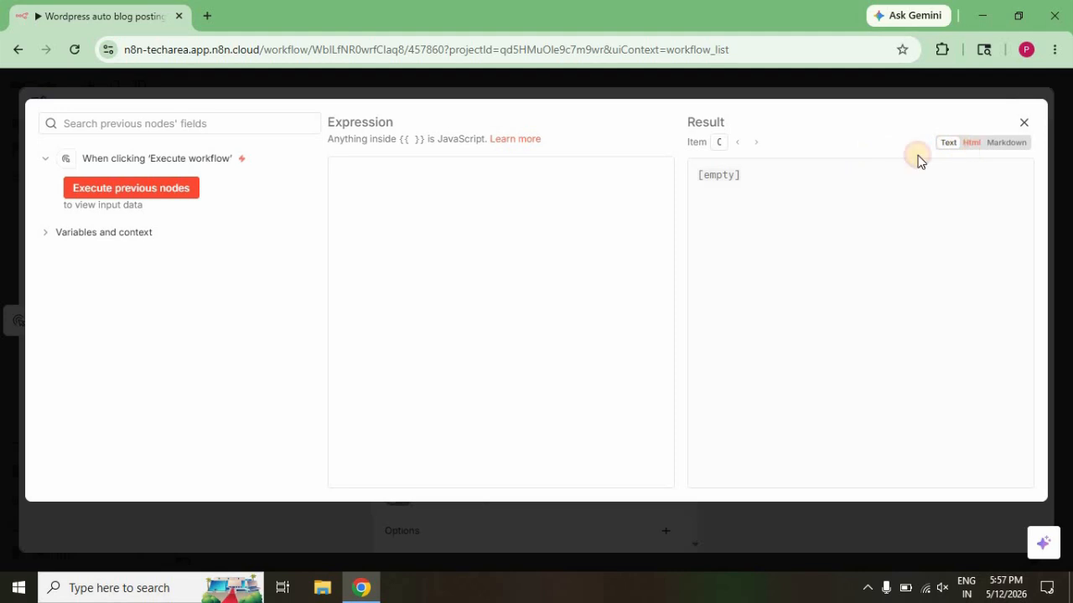
Step: Enter the heading "<h2>Welcome to automation</h2>" in the content expression, followed by a blank line
left_click(389, 176)
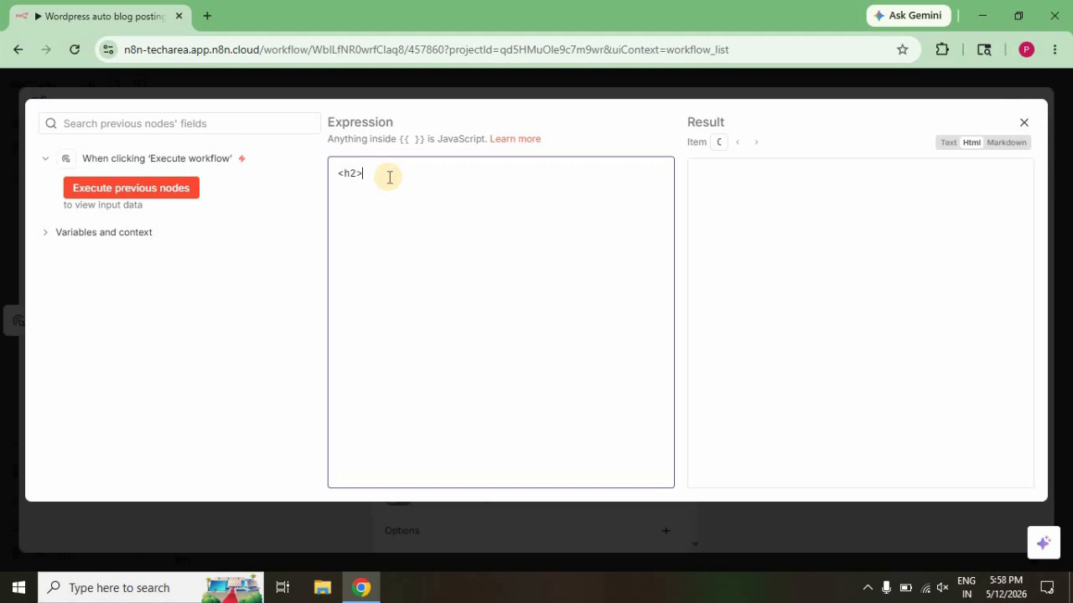
type("<h2>We")
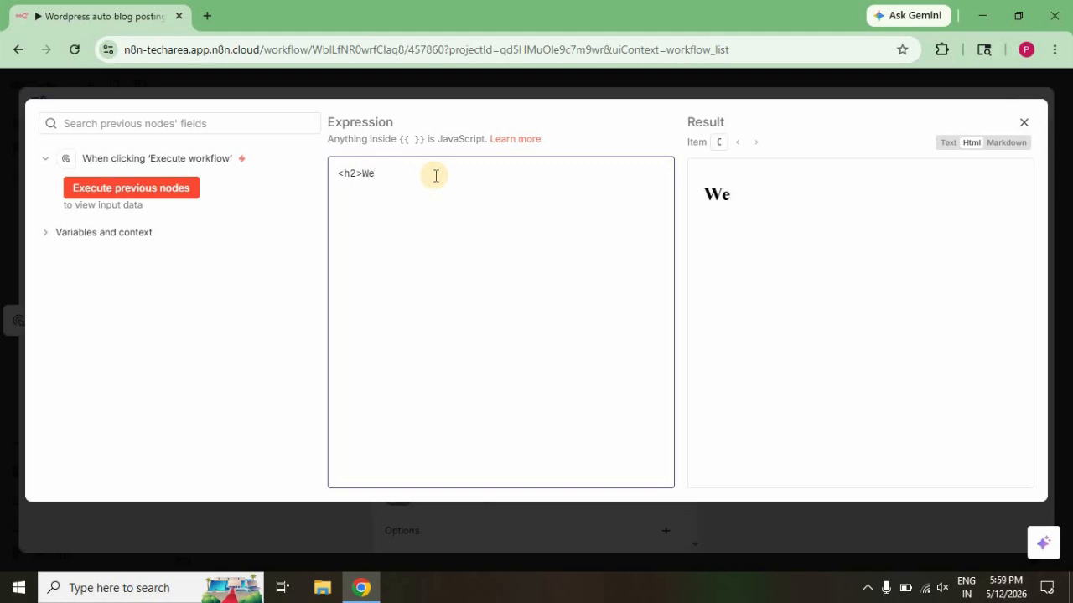
type("lcome to ")
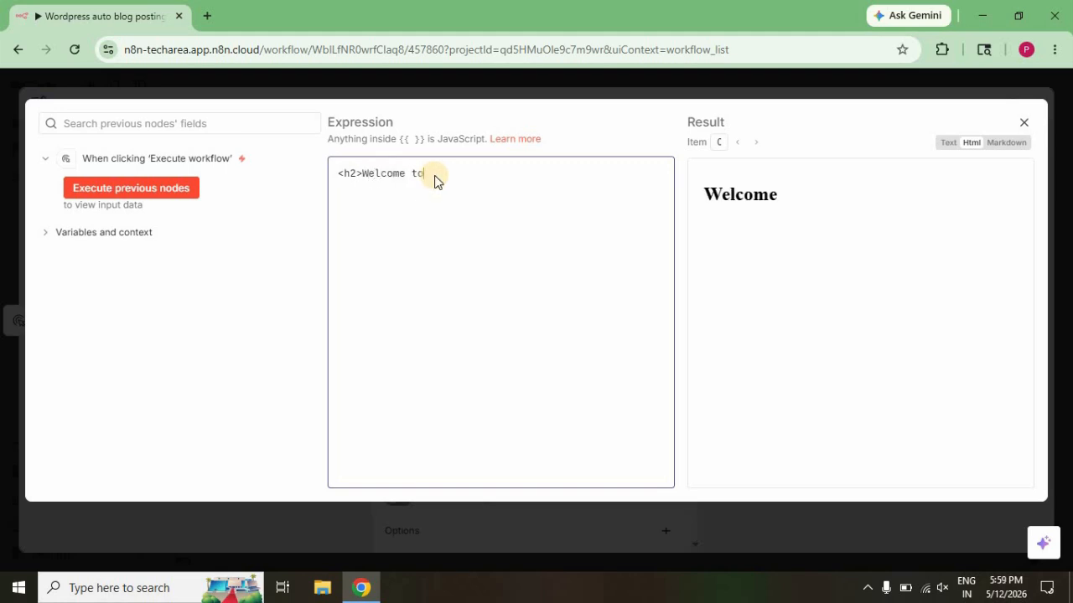
type("automat")
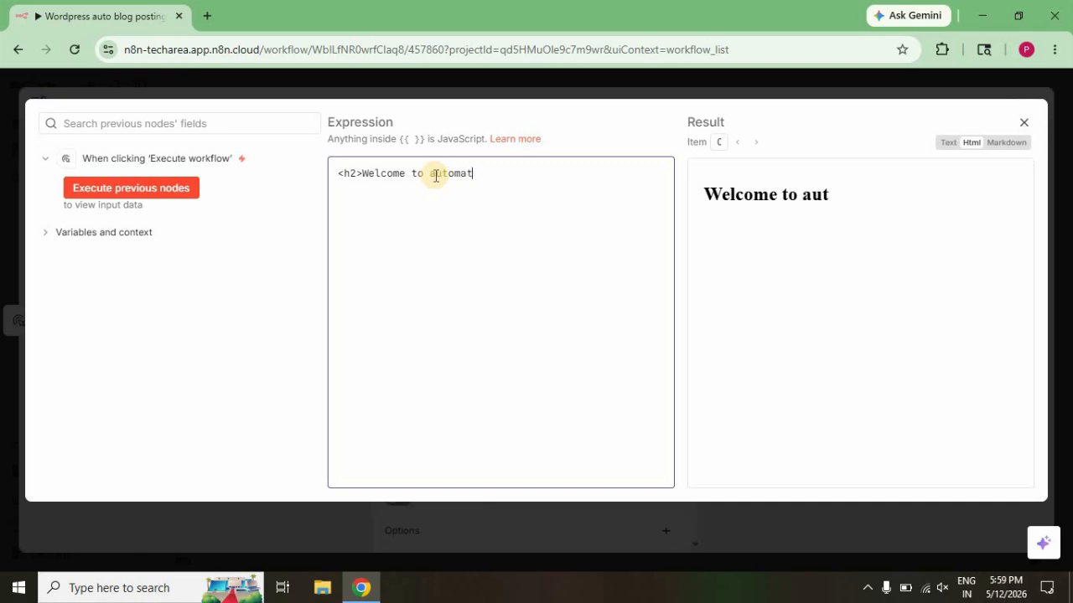
type("ion</h")
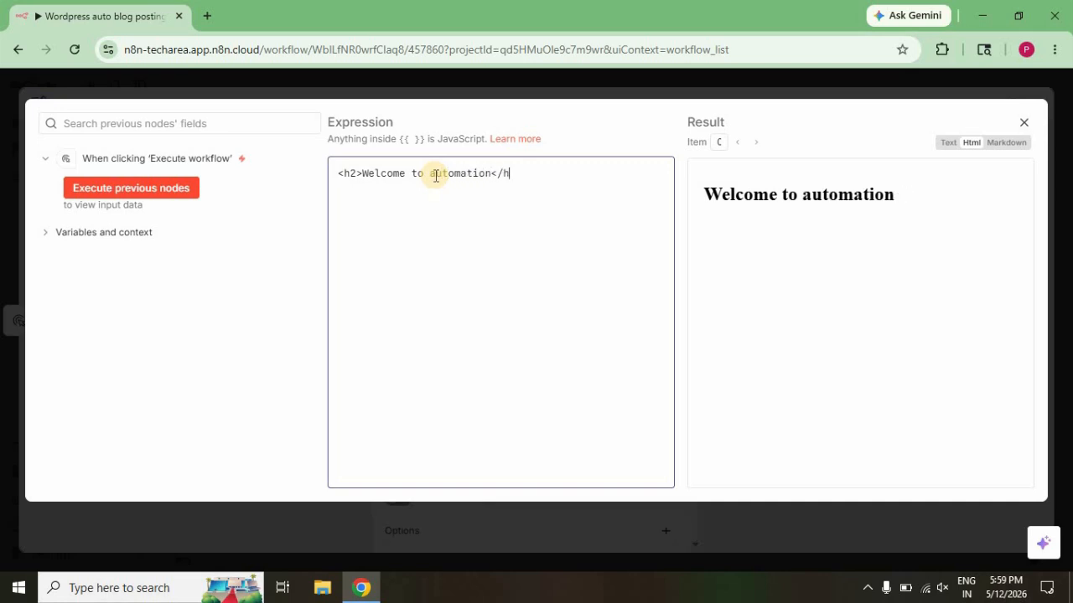
key("Return")
key("Return")
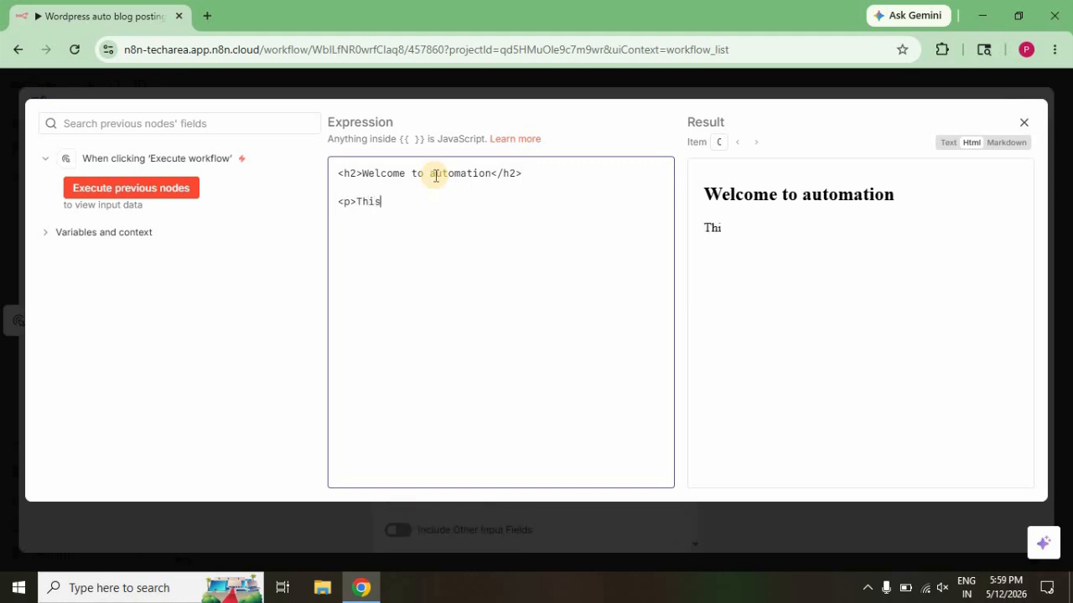
Step: Add the paragraph "<p>This blog post was published automatically using n8n</p>" below the heading and close the expression editor
type("<p>This blog post was")
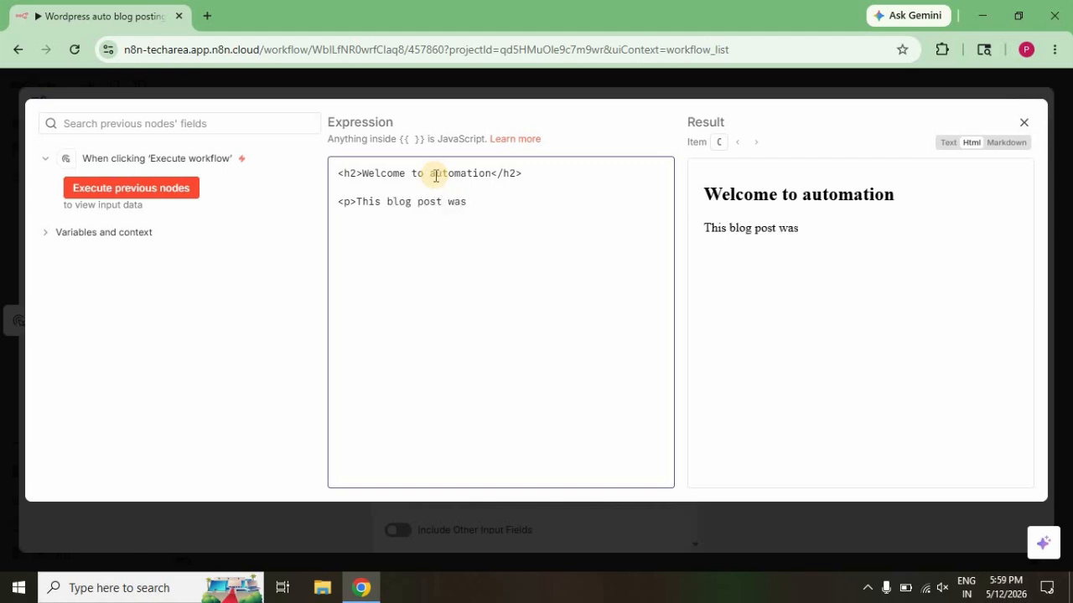
type(" published automati")
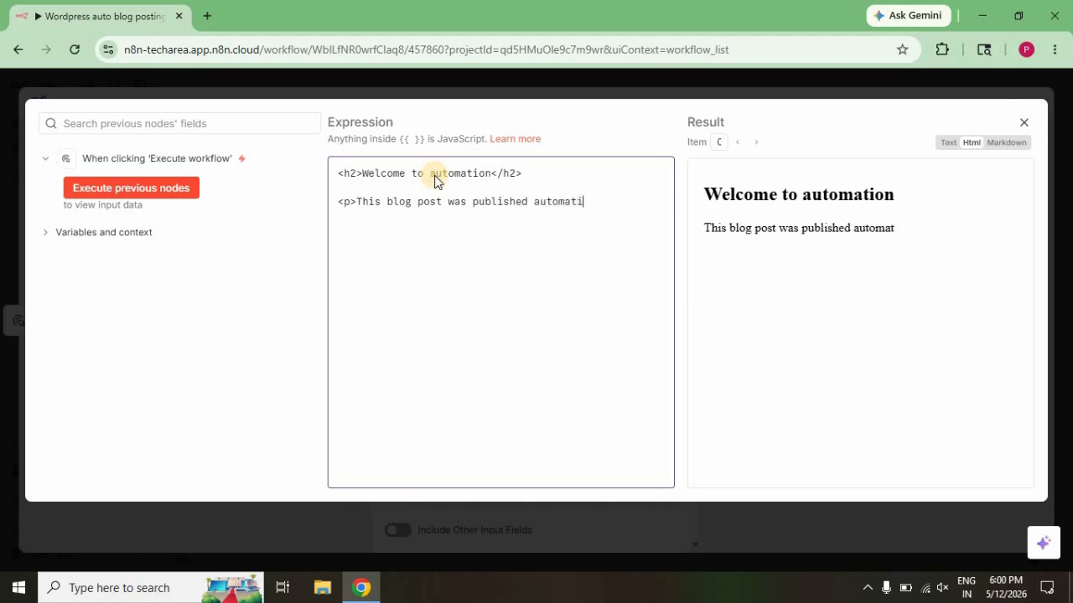
type("cally ")
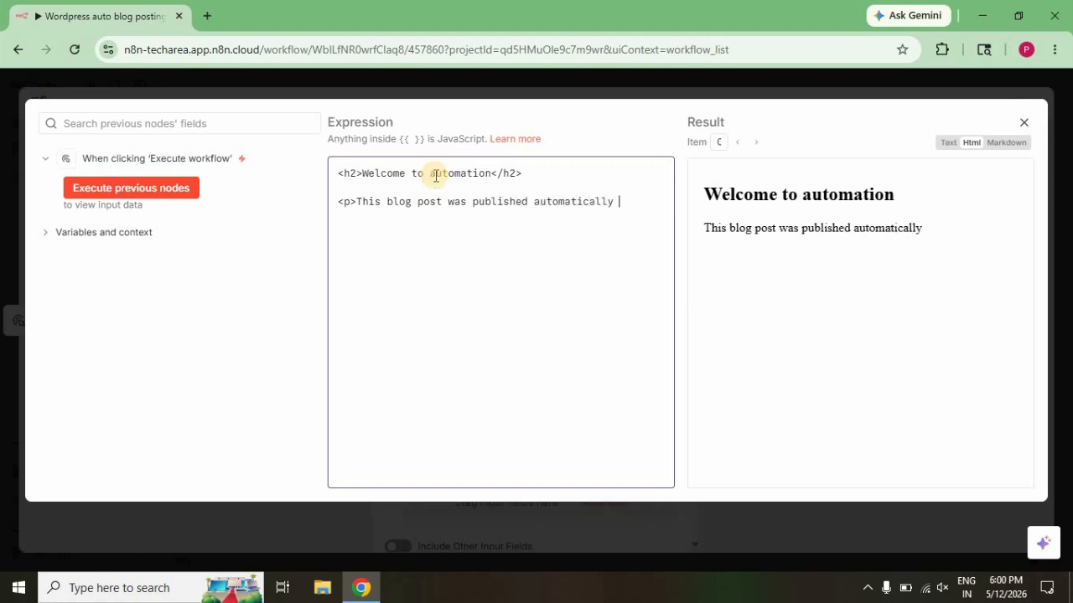
type("using n8n</p>")
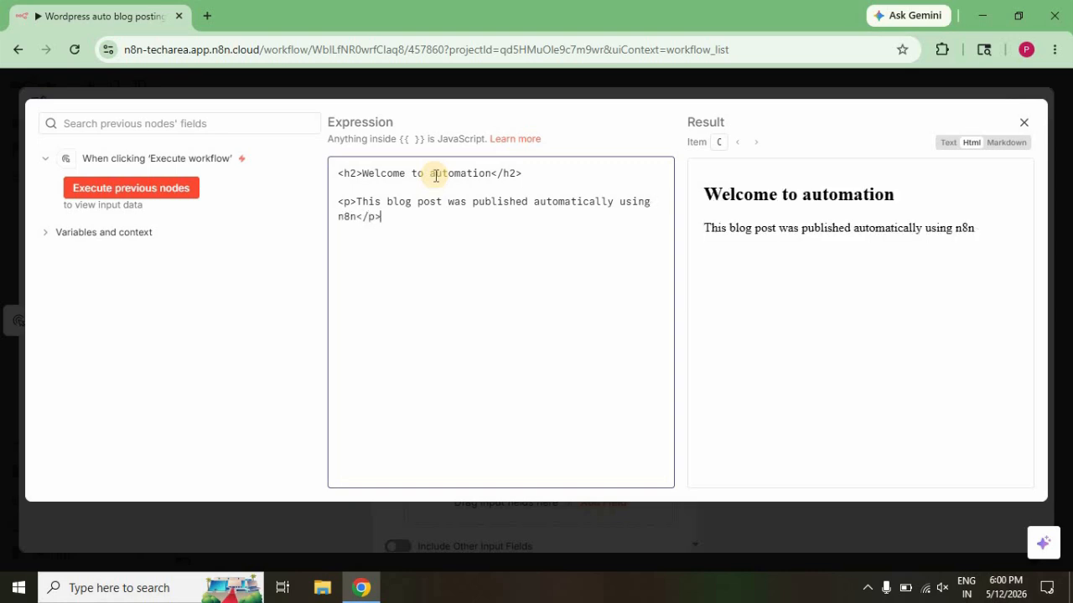
left_click(1024, 124)
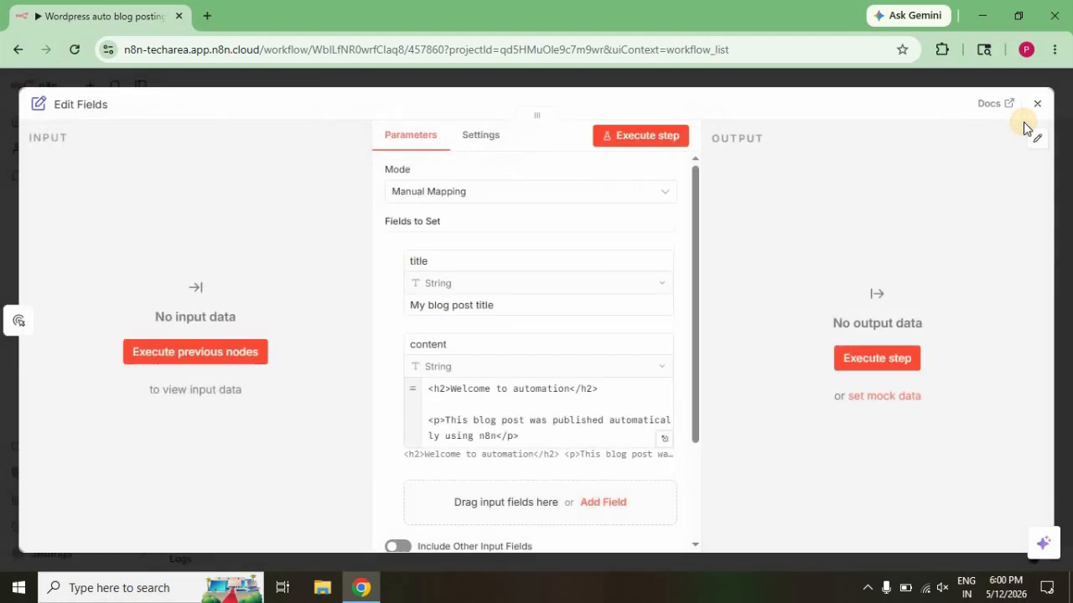
Step: Execute the Edit Fields step, inspect its title and content output as a table and as JSON, and close the node
scroll(612, 356, "down", 2)
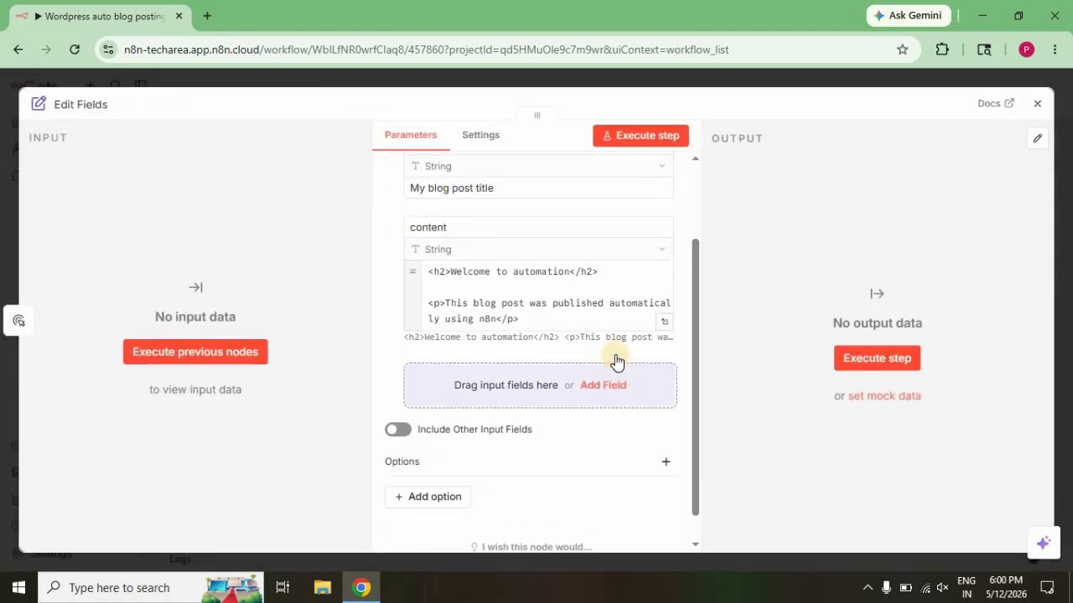
scroll(616, 361, "up", 2)
left_click(645, 137)
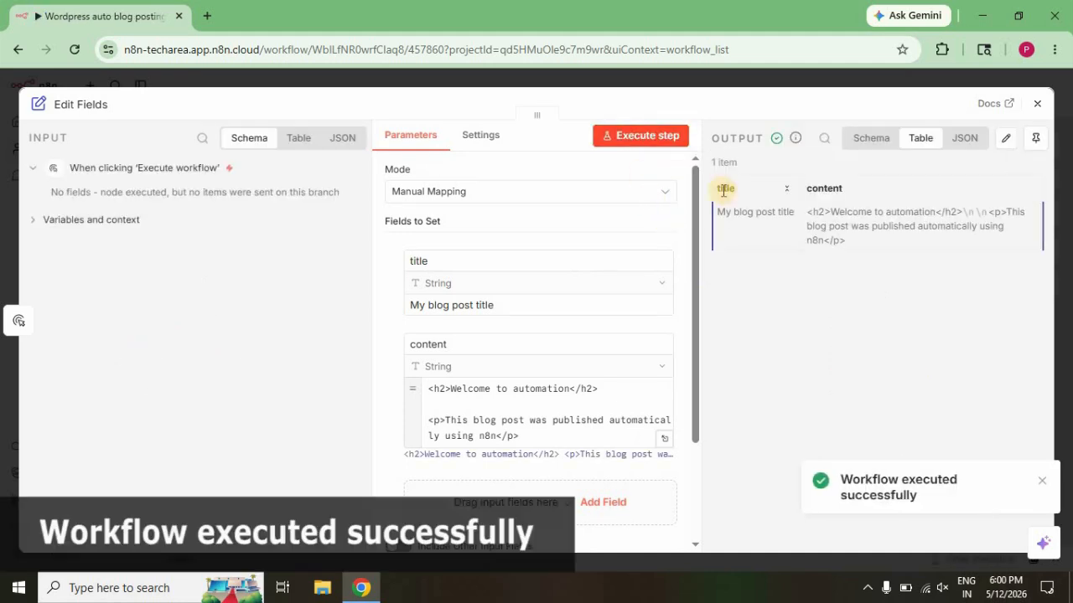
left_click_drag(718, 213, 796, 218)
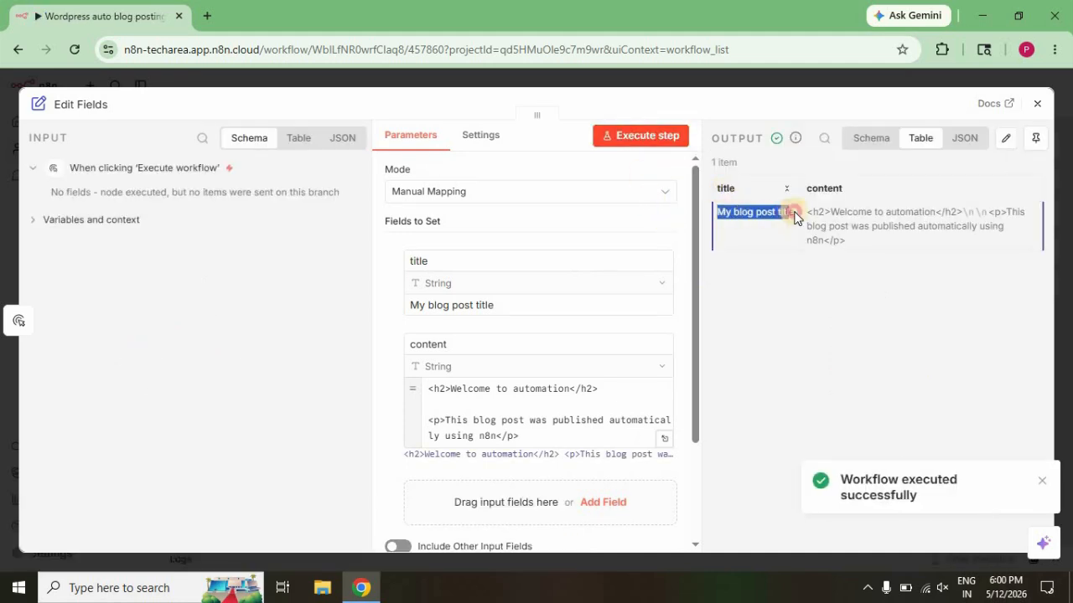
double_click(823, 189)
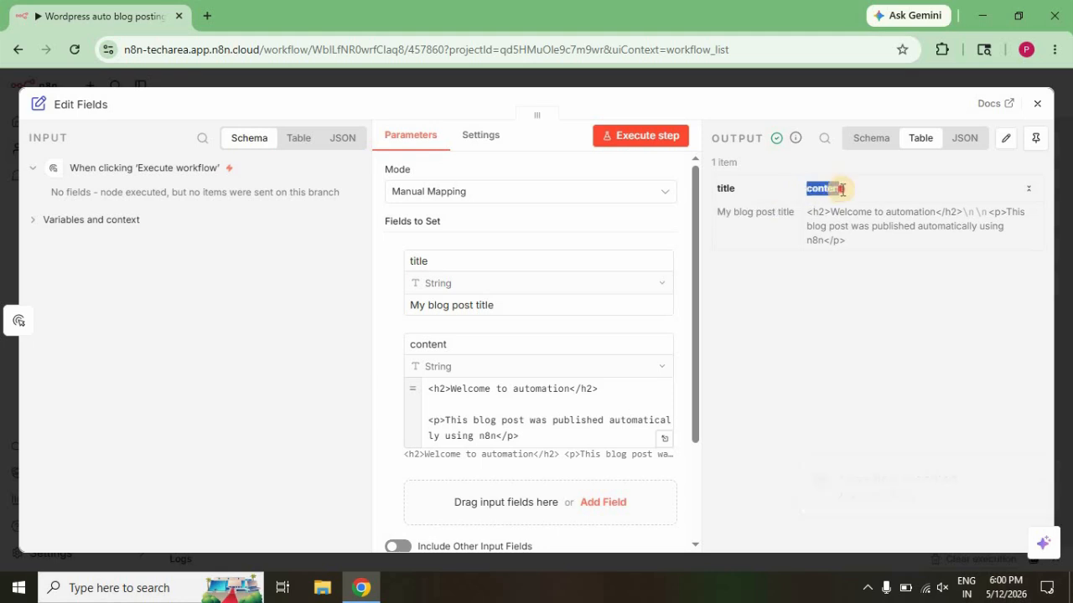
left_click(888, 316)
left_click(960, 142)
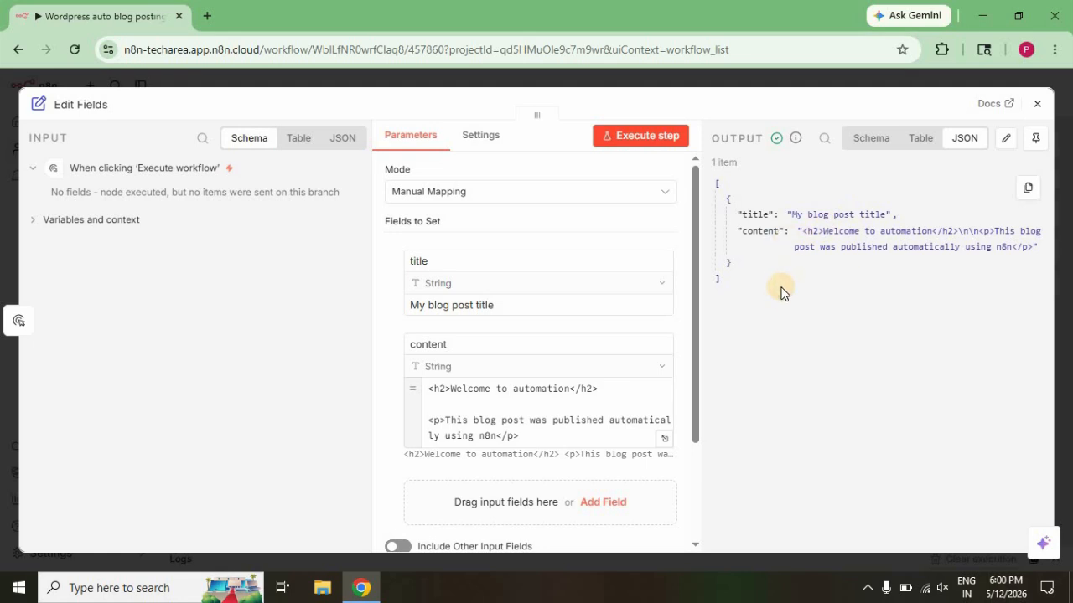
left_click(1036, 106)
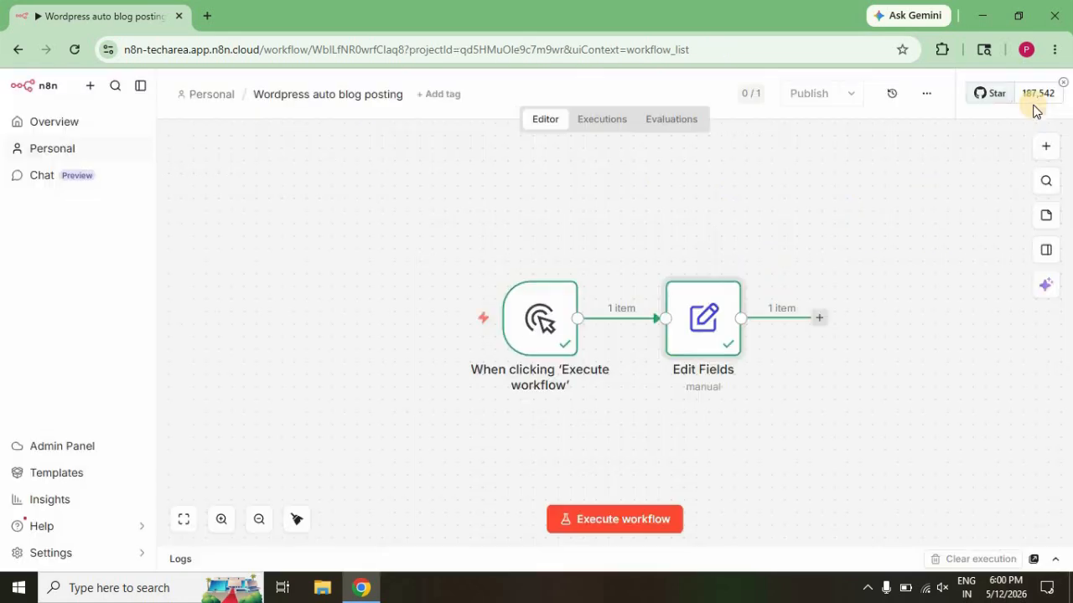
Step: Add a Wordpress "Create a post" node after Edit Fields and choose the existing "Wordpress account" credential
left_click(823, 321)
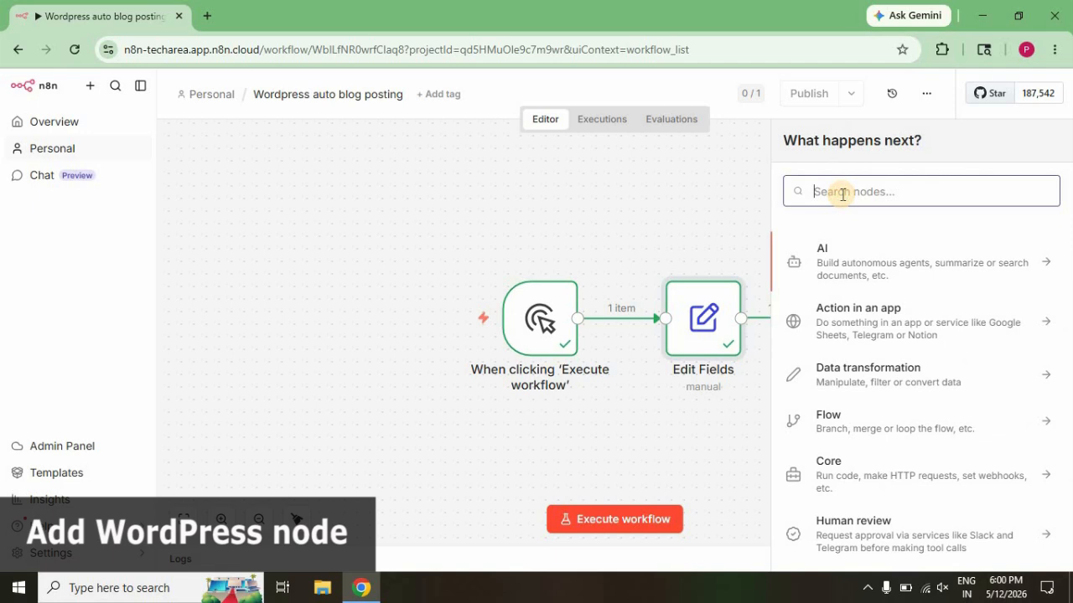
type("word")
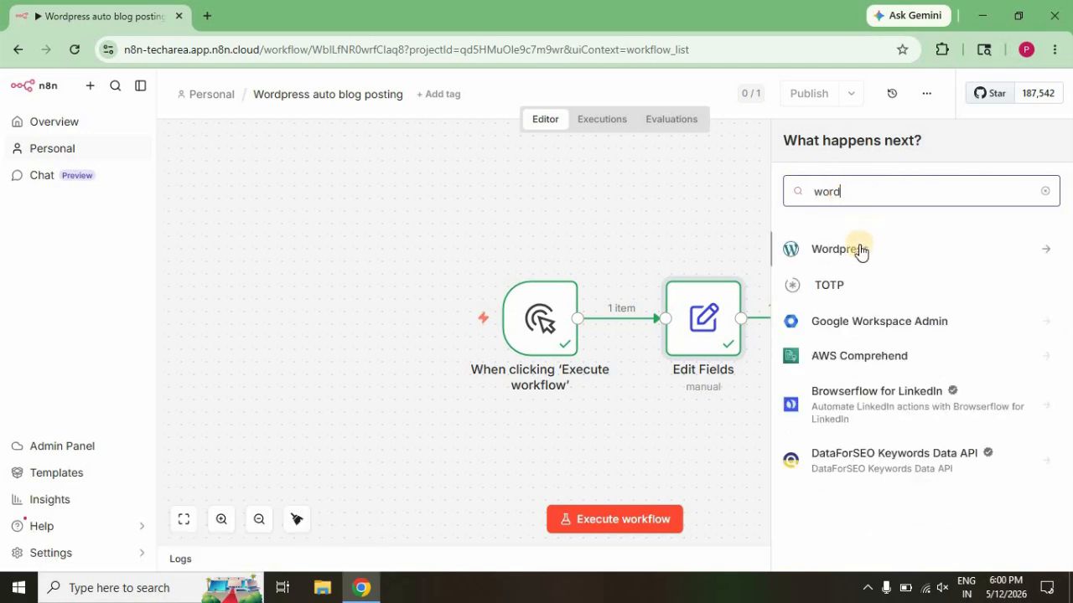
left_click(858, 249)
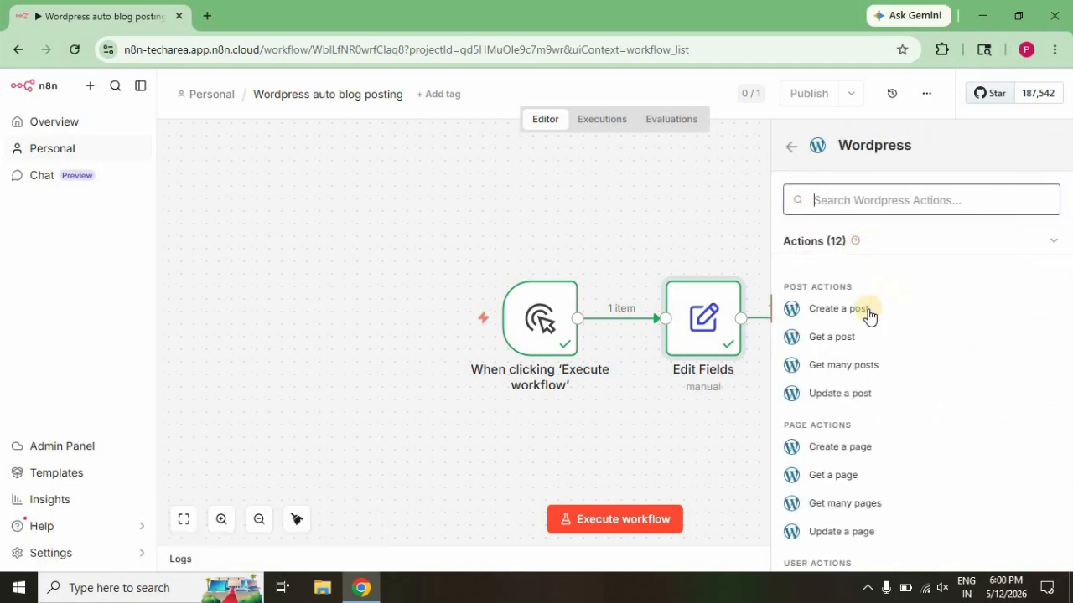
left_click(838, 309)
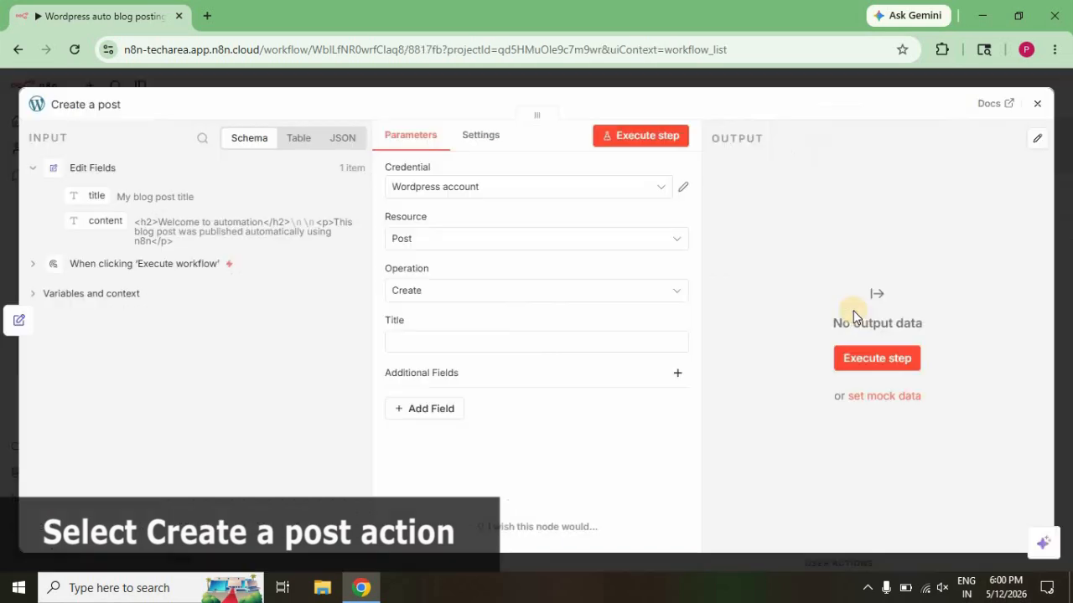
left_click(534, 187)
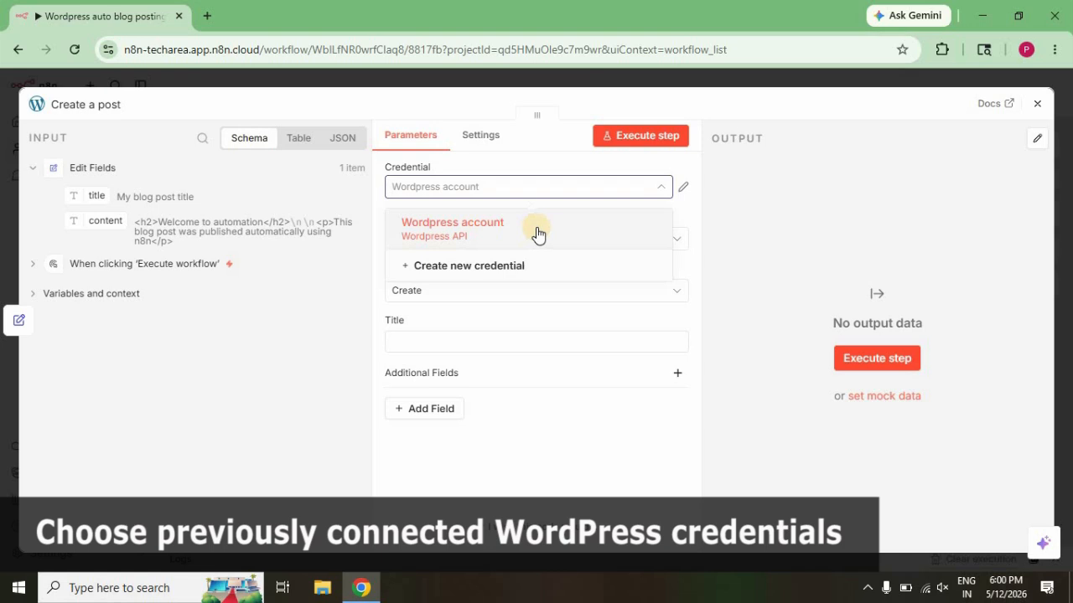
left_click(538, 234)
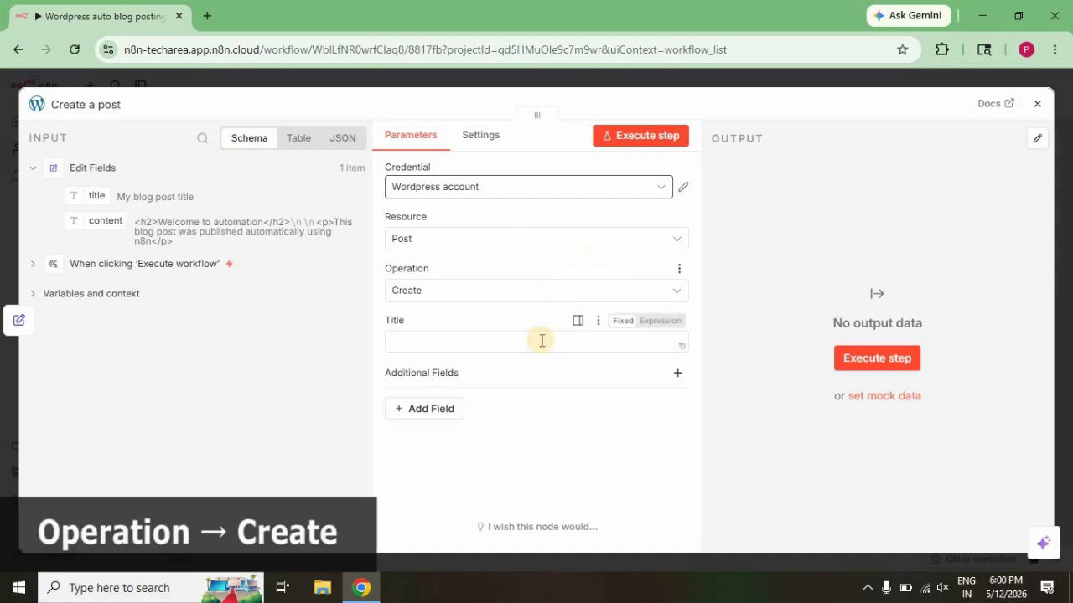
Step: Map the post's Title to {{ $json.title }} and add a Content field mapped to {{ $json.content }}
left_click(452, 341)
left_click_drag(100, 195, 410, 341)
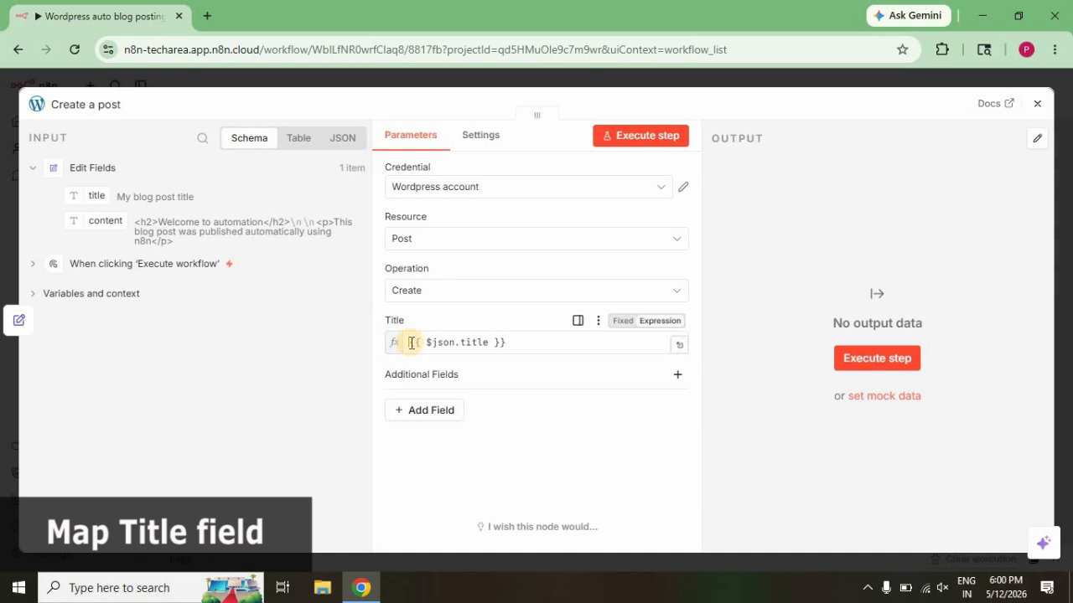
left_click(726, 372)
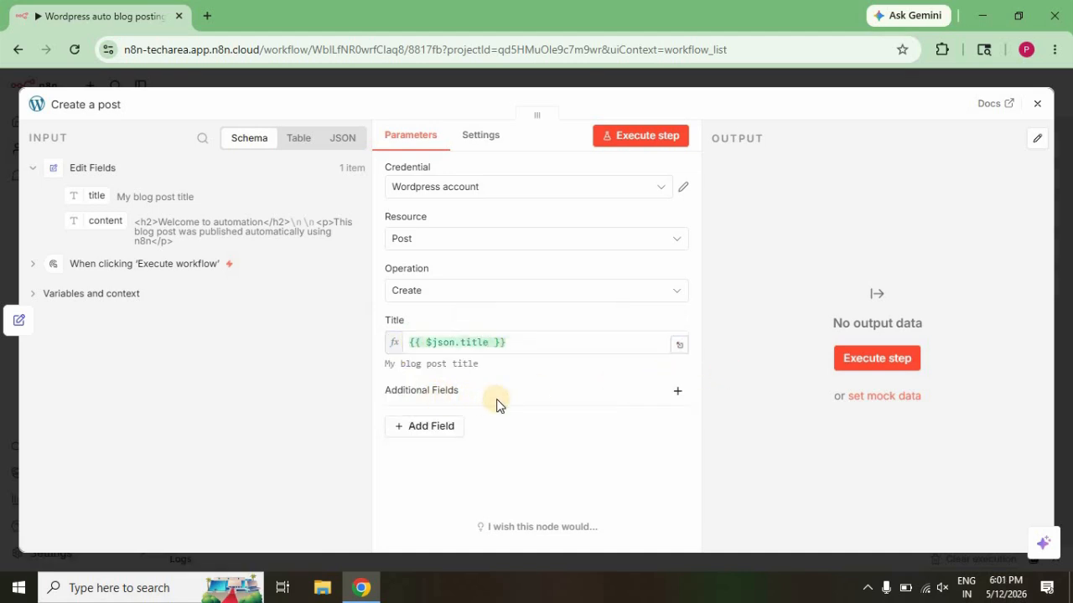
left_click(452, 427)
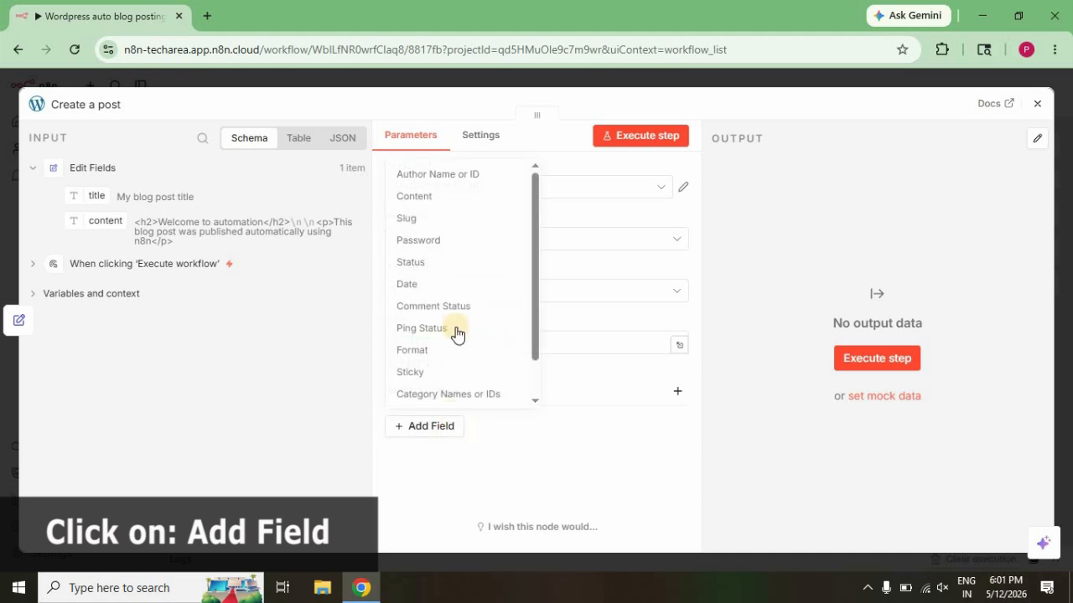
left_click(429, 206)
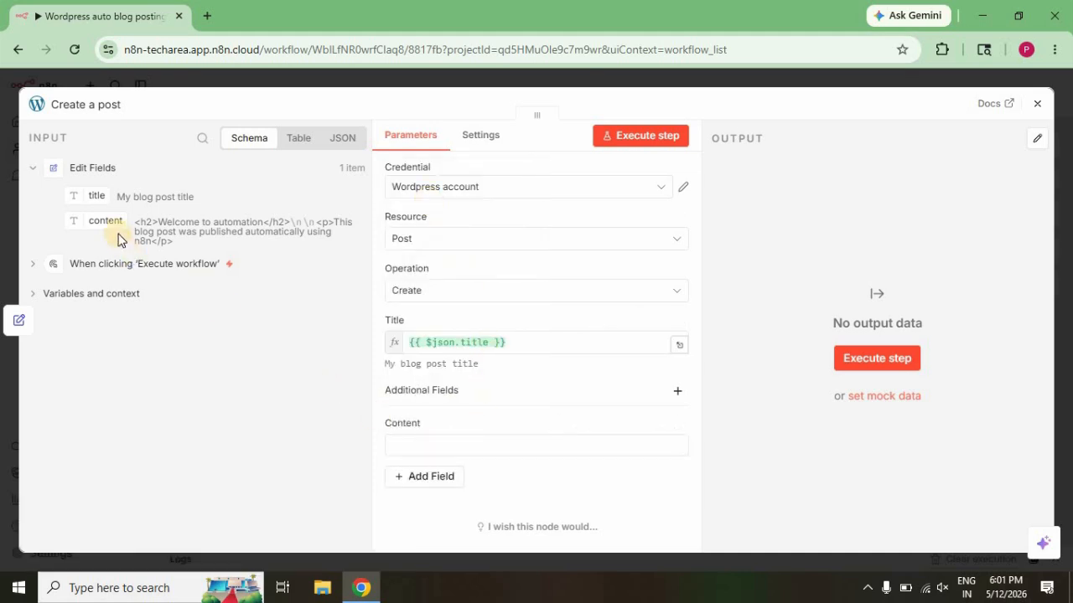
left_click_drag(109, 221, 441, 444)
left_click(718, 403)
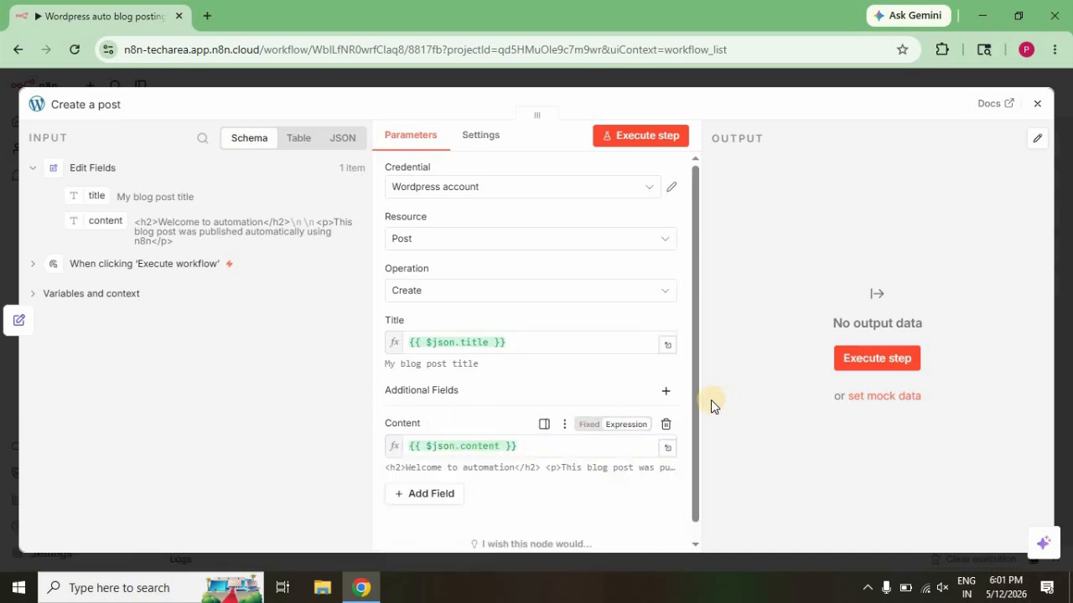
Step: Add the Category Names or IDs field to the post and select the categories "tutorials" and "php"
scroll(689, 436, "down", 1)
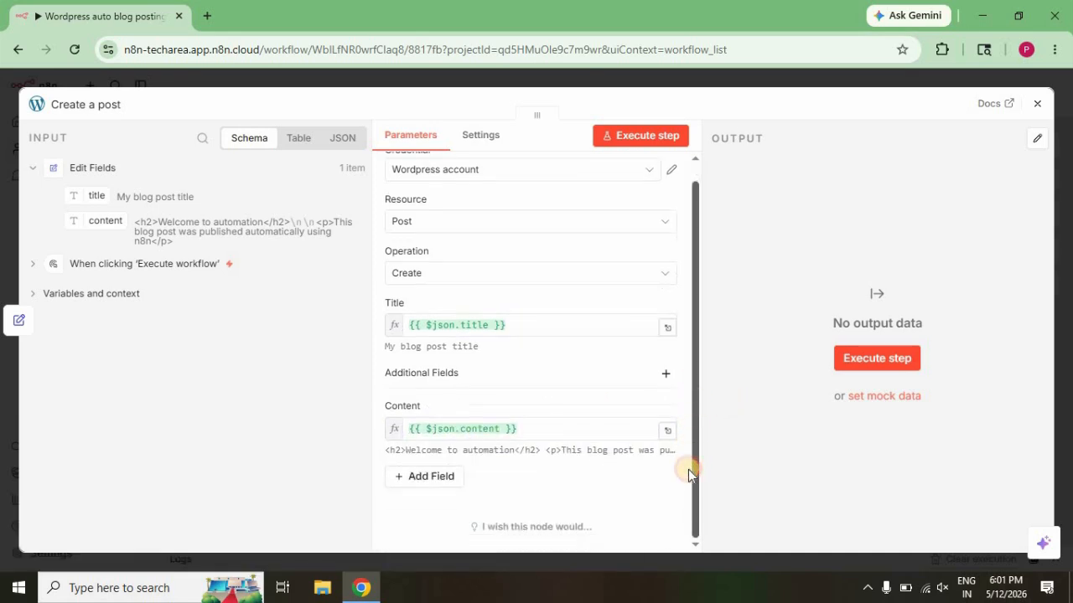
left_click(433, 485)
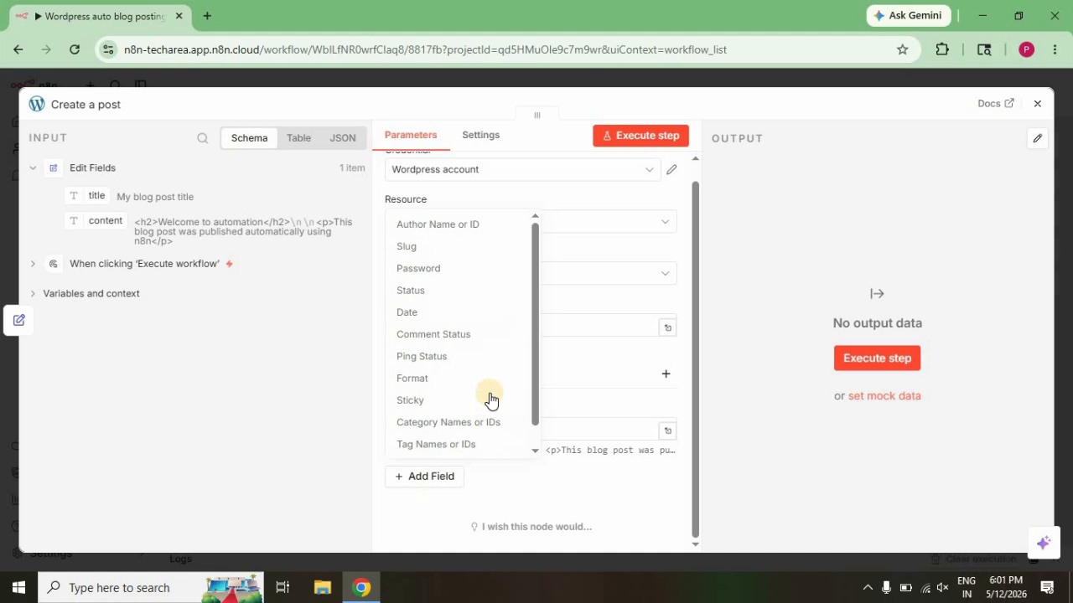
left_click(429, 421)
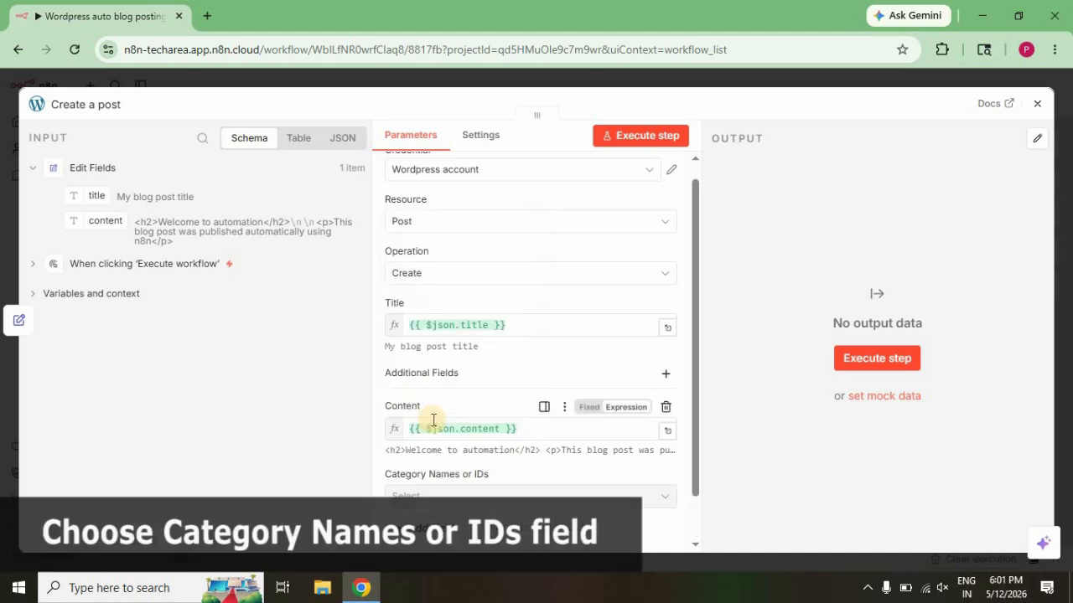
scroll(695, 423, "down", 1)
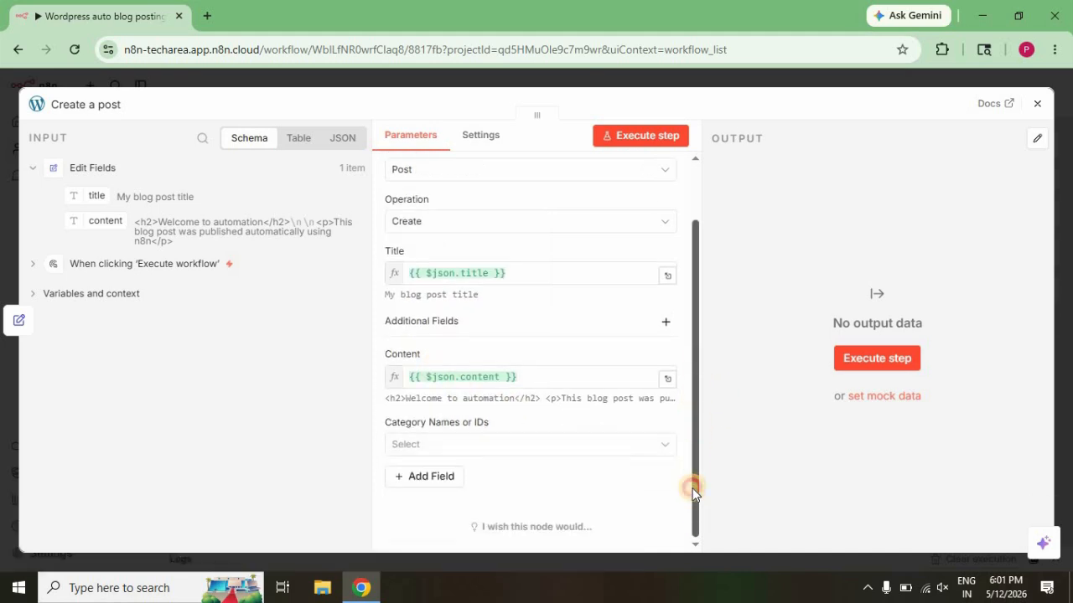
left_click(668, 453)
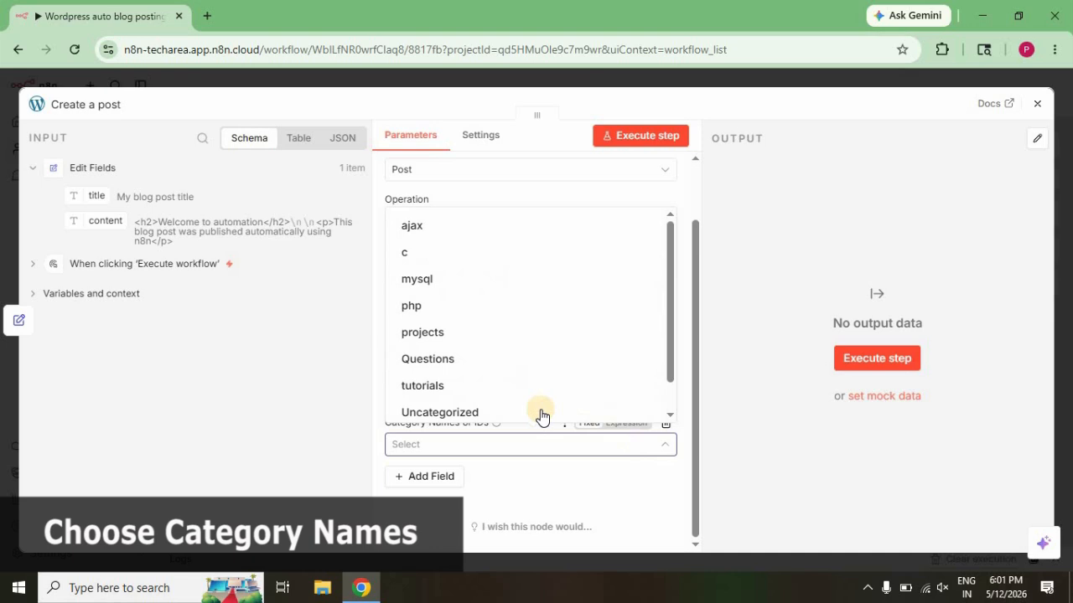
scroll(469, 362, "down", 1)
left_click(452, 359)
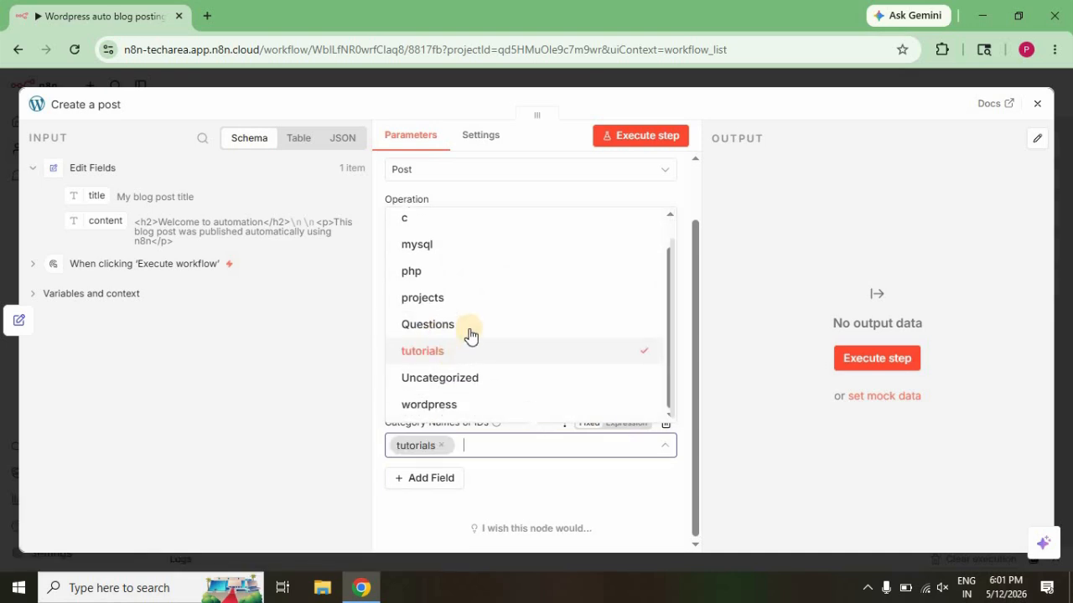
left_click(437, 277)
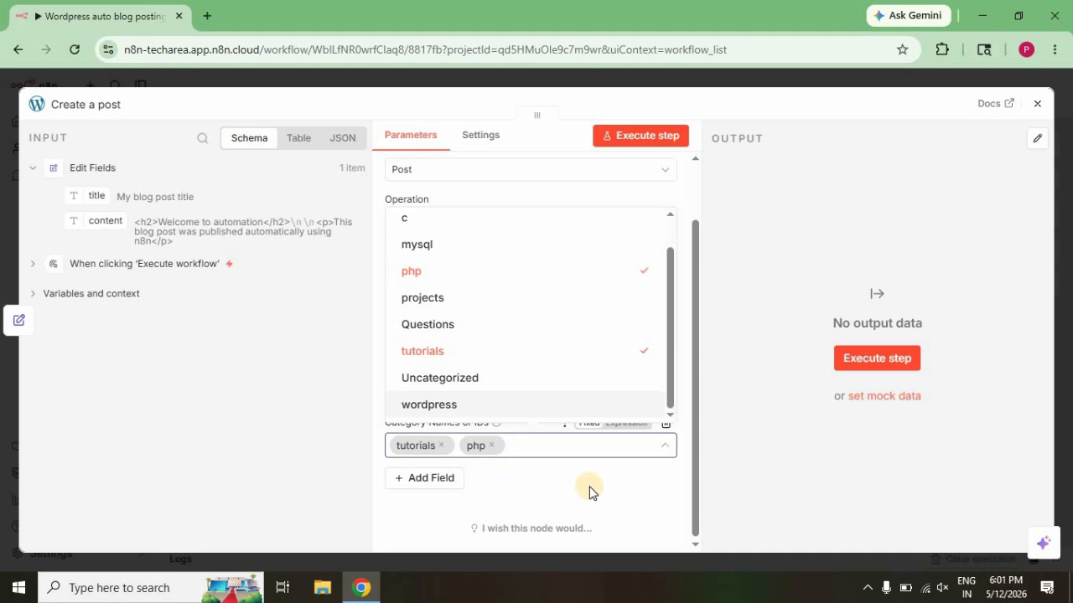
Step: Add a Status field to the post, set it to Publish, and close the node
left_click(666, 476)
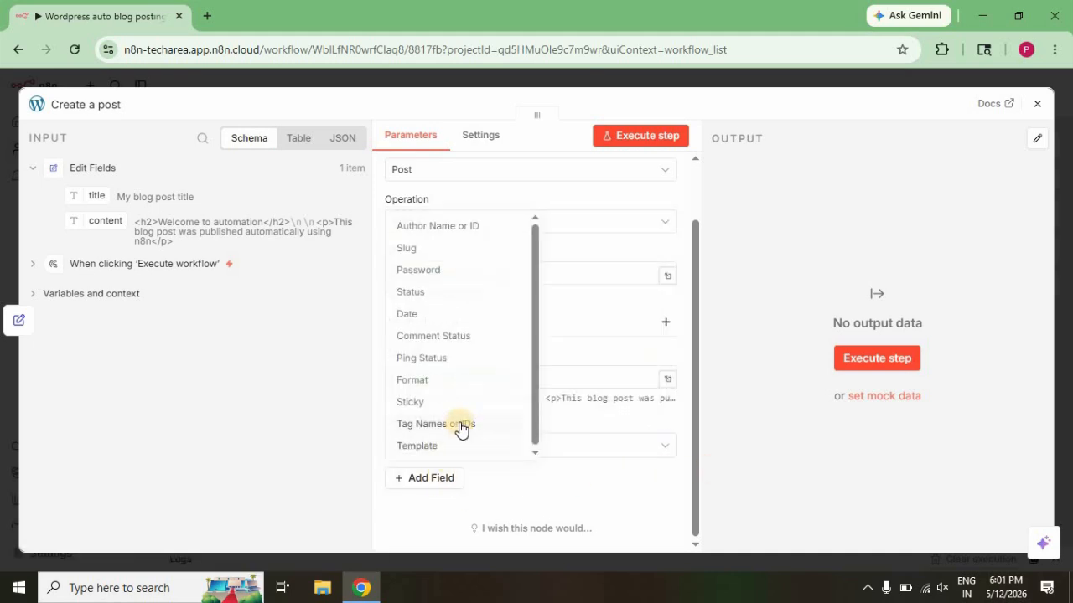
left_click(413, 293)
scroll(617, 482, "down", 1)
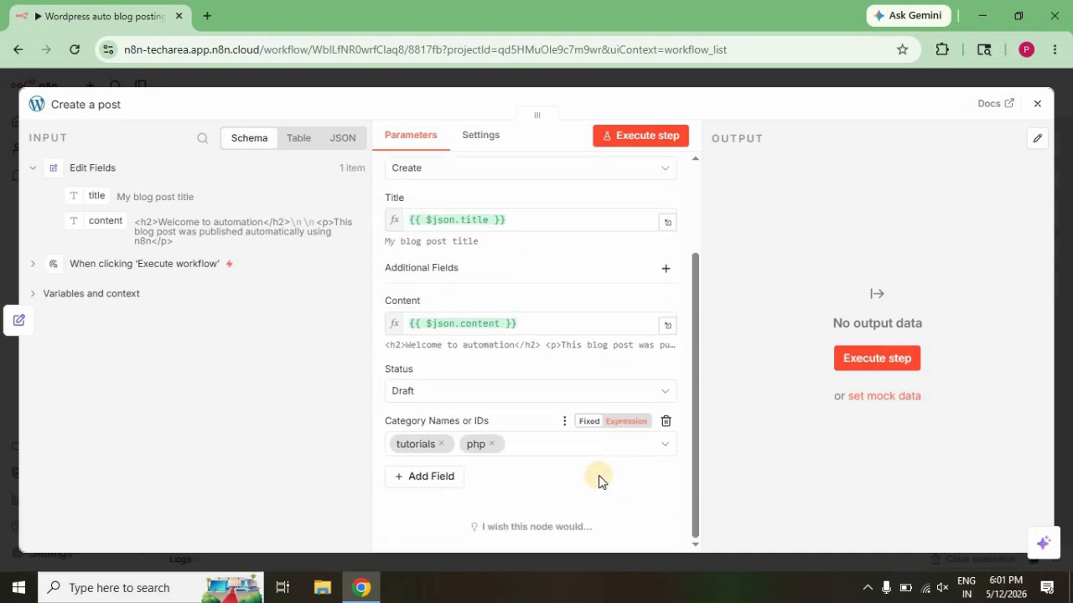
left_click(491, 396)
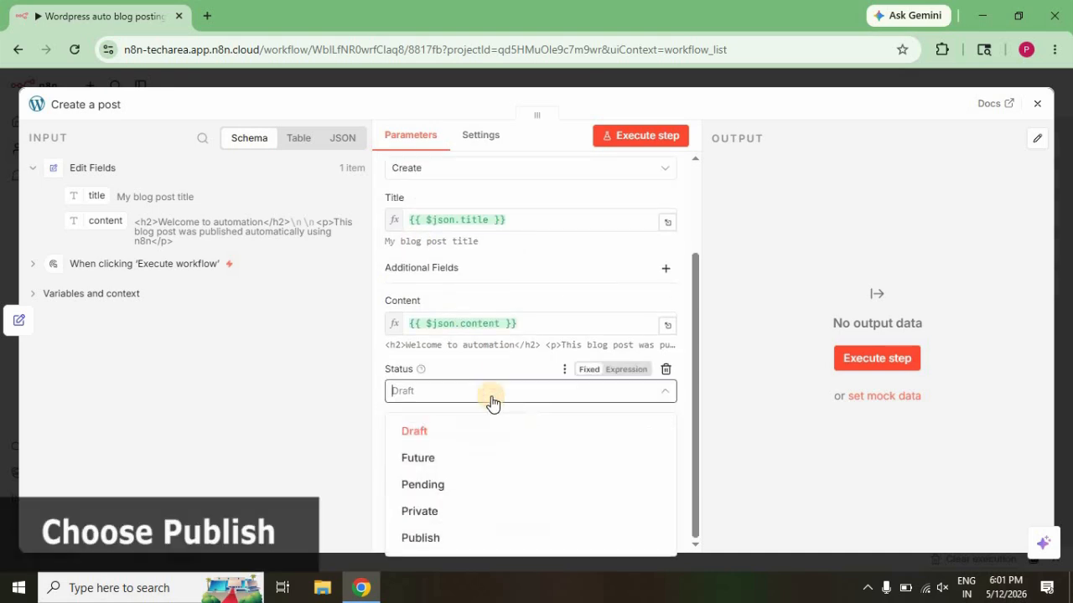
left_click(424, 540)
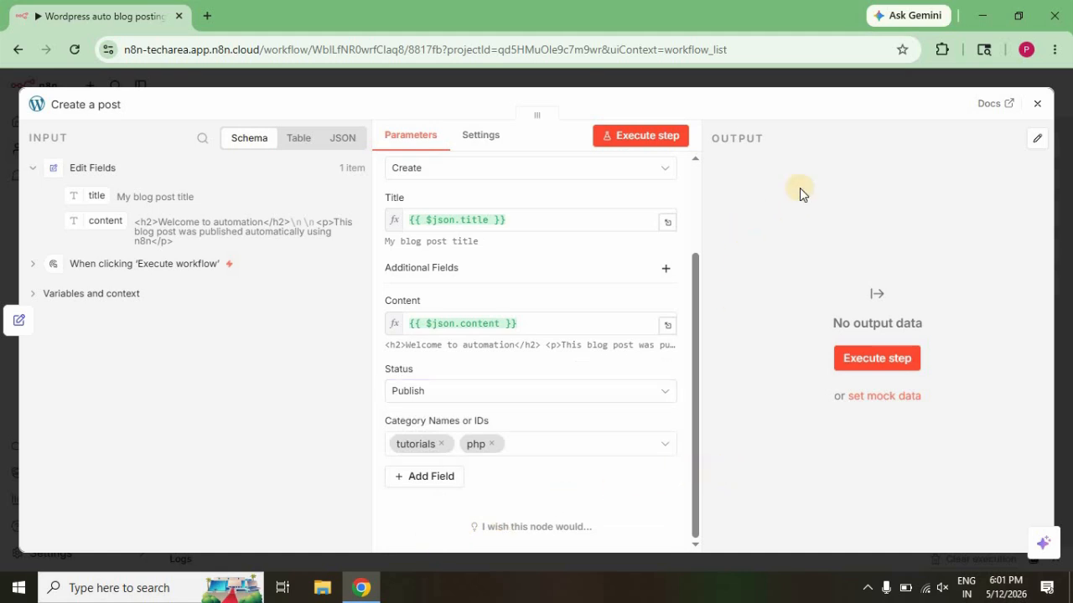
left_click(1036, 104)
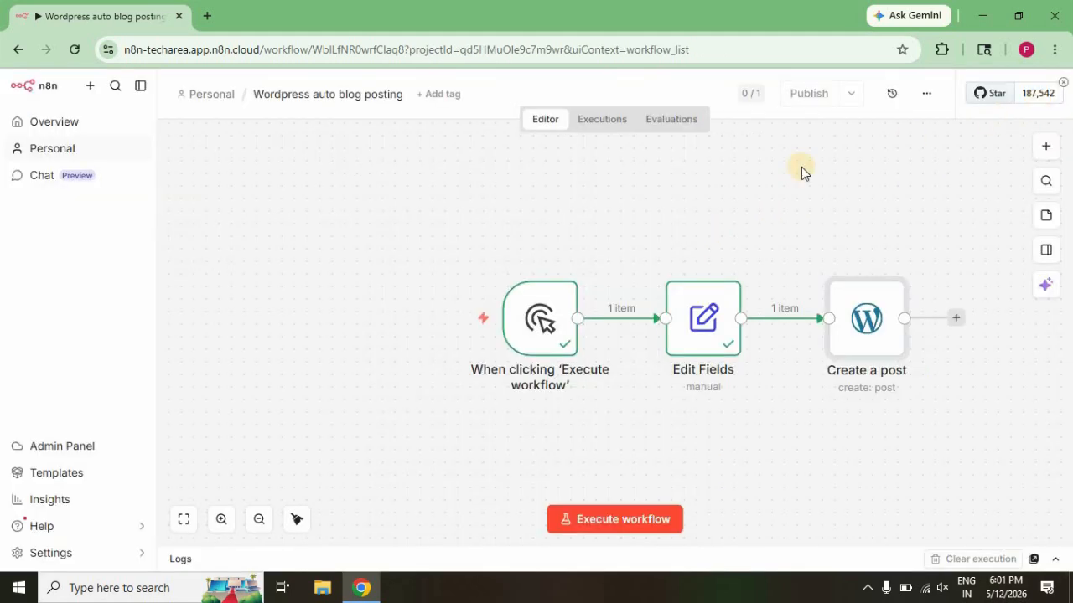
Step: Execute the whole workflow and dismiss the resulting notification
left_click(617, 526)
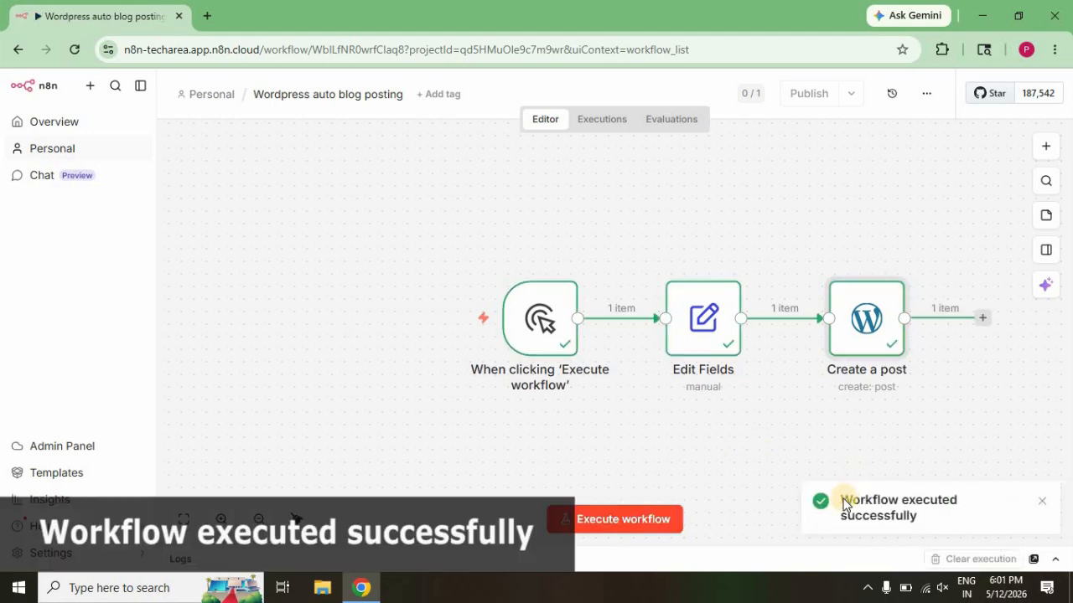
left_click_drag(844, 502, 953, 505)
left_click(1042, 501)
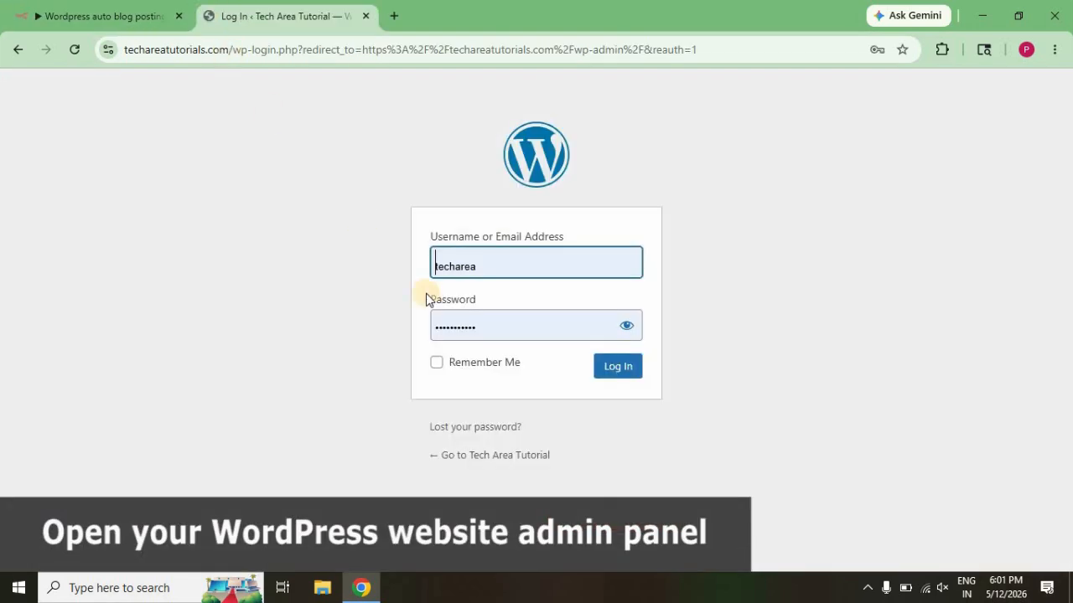
Step: Log in to the WordPress admin panel and open the post "My blog post title" for editing
left_click(616, 376)
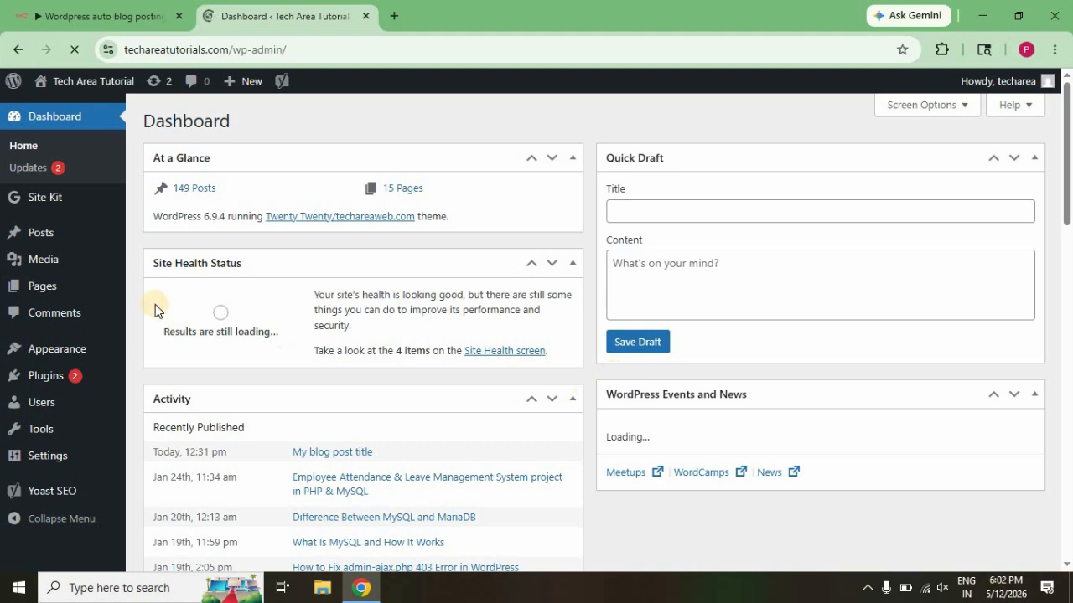
left_click(49, 234)
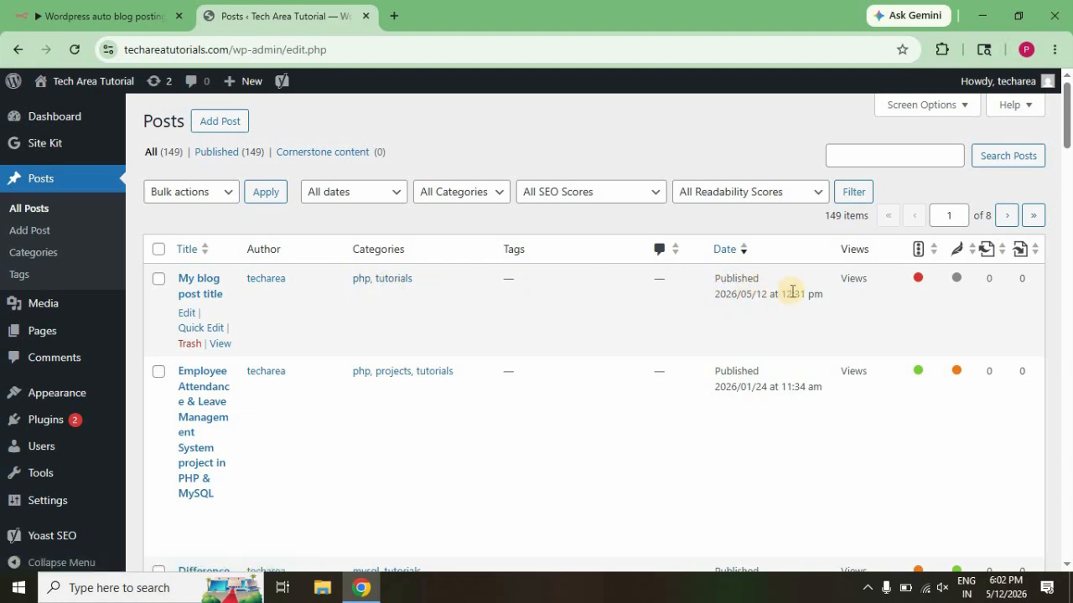
left_click(187, 317)
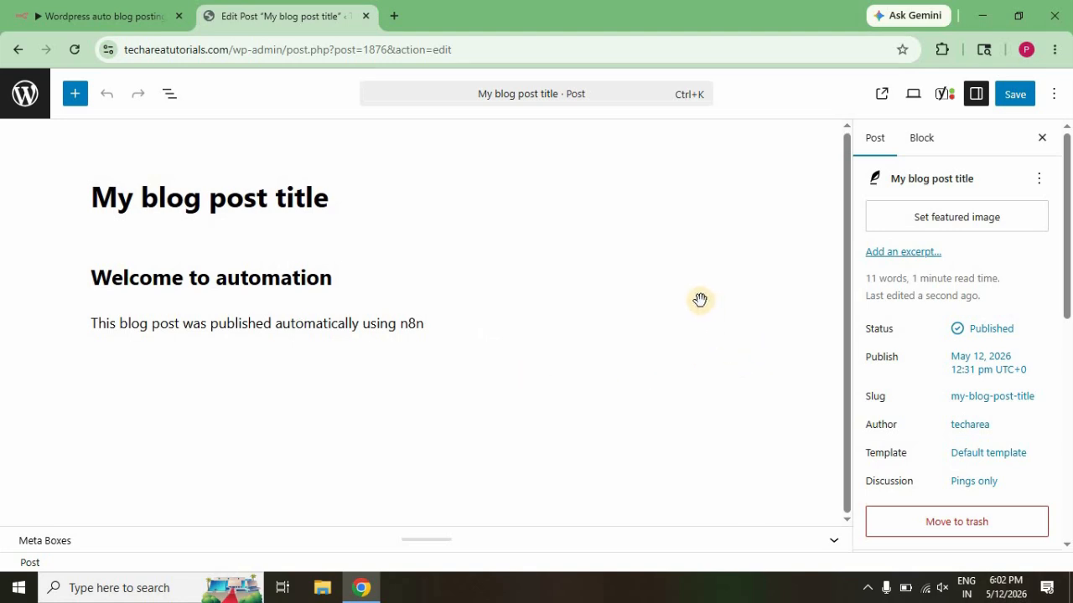
Step: Examine the post's categories and its post and block settings in the WordPress editor
scroll(972, 318, "down", 5)
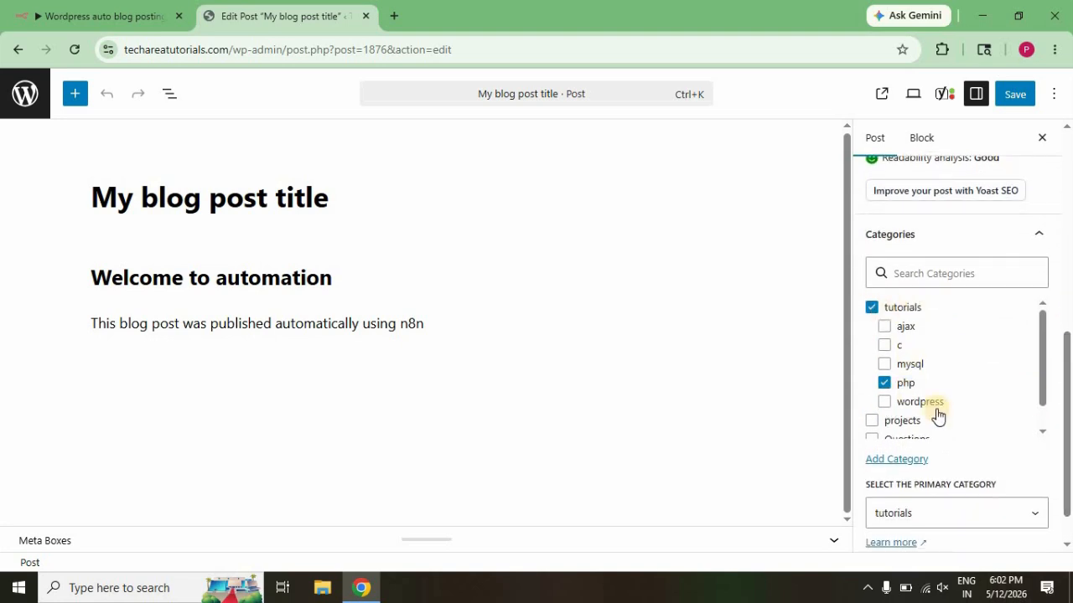
left_click_drag(1069, 444, 1066, 198)
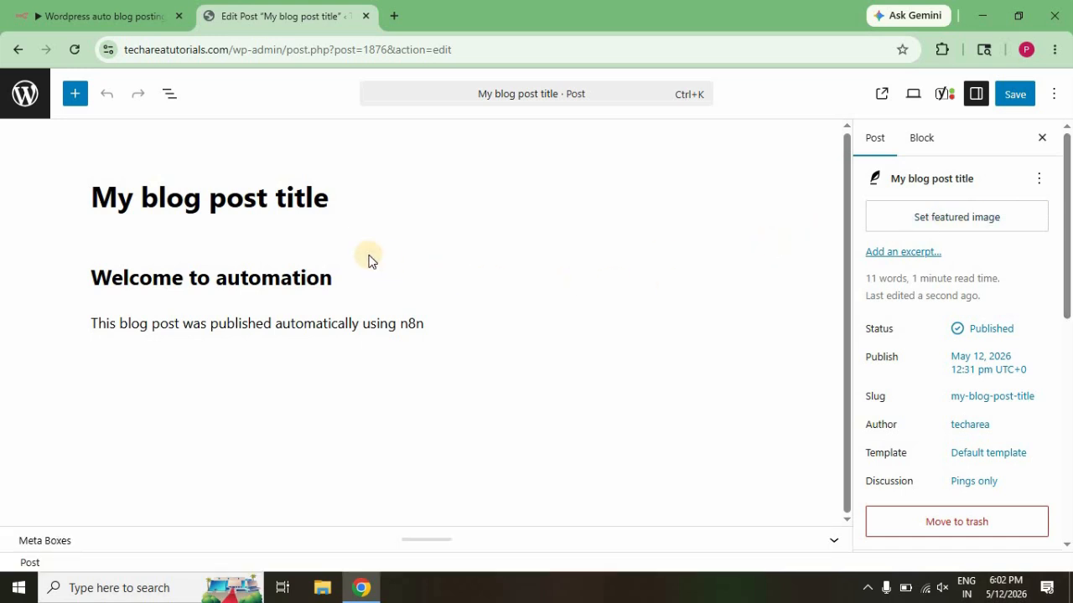
left_click(932, 141)
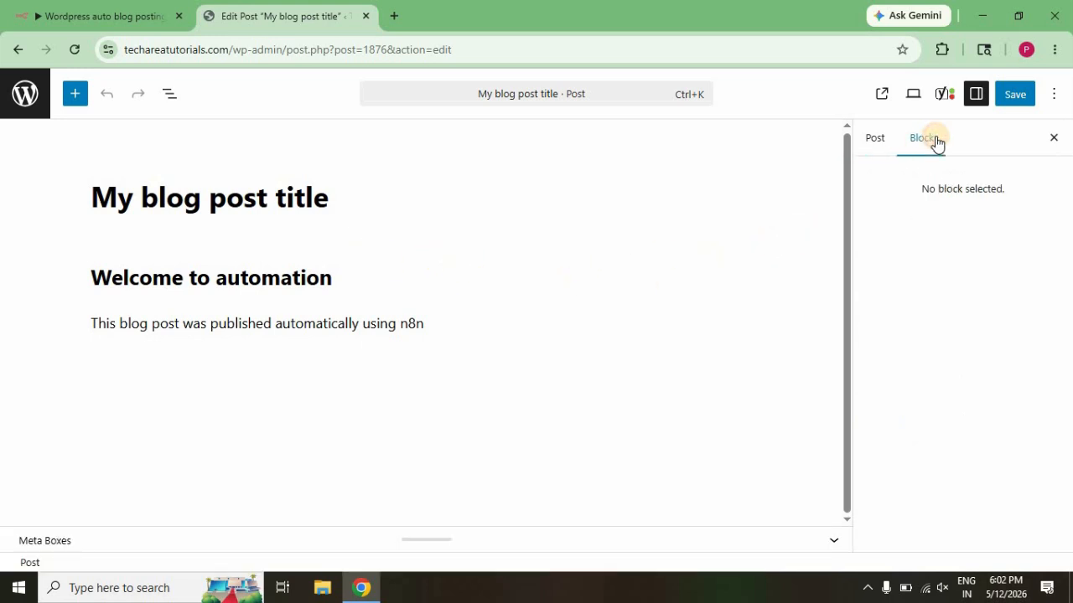
left_click(875, 143)
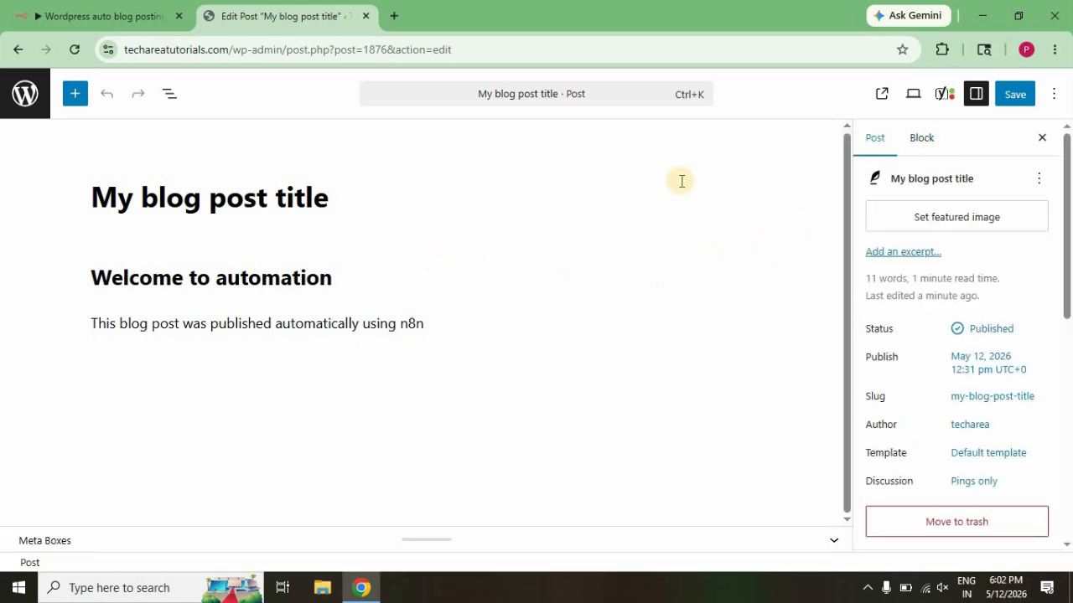
Step: Switch back to the n8n workflow and go to the Personal project's workflow list
left_click(127, 21)
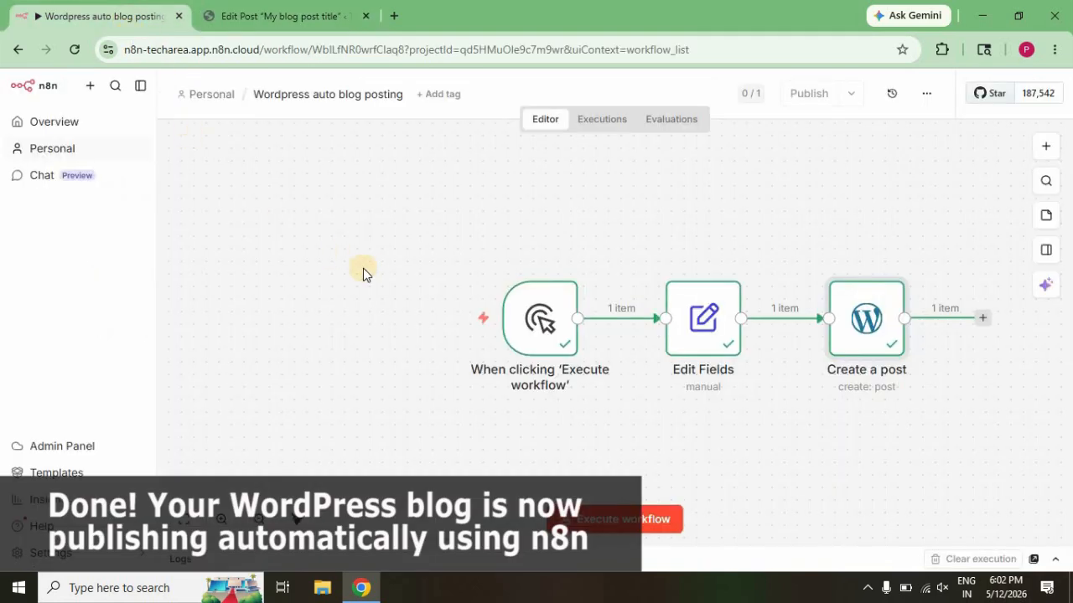
left_click(200, 100)
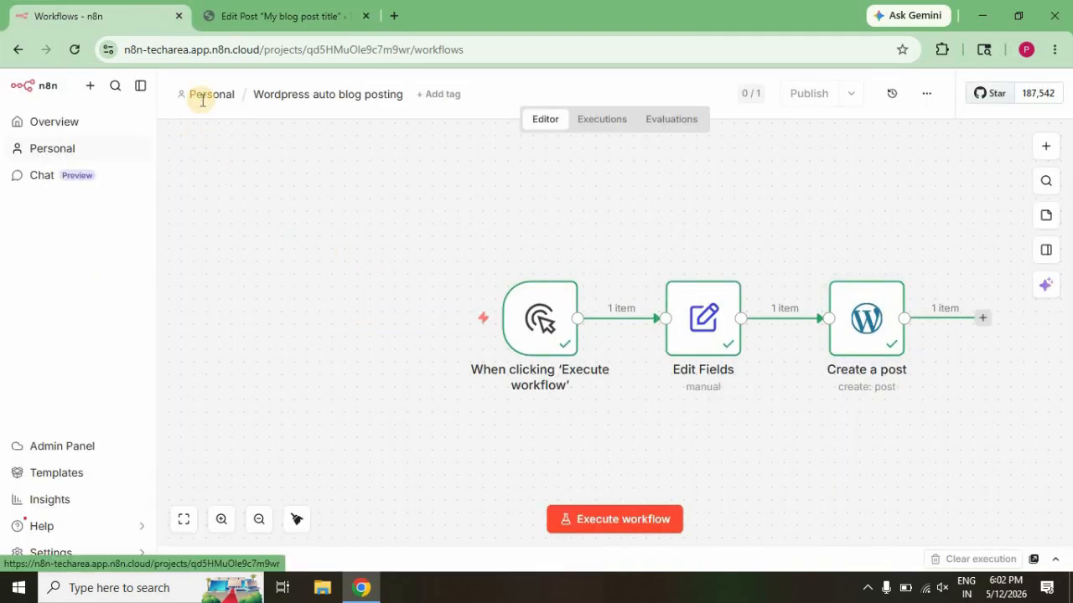